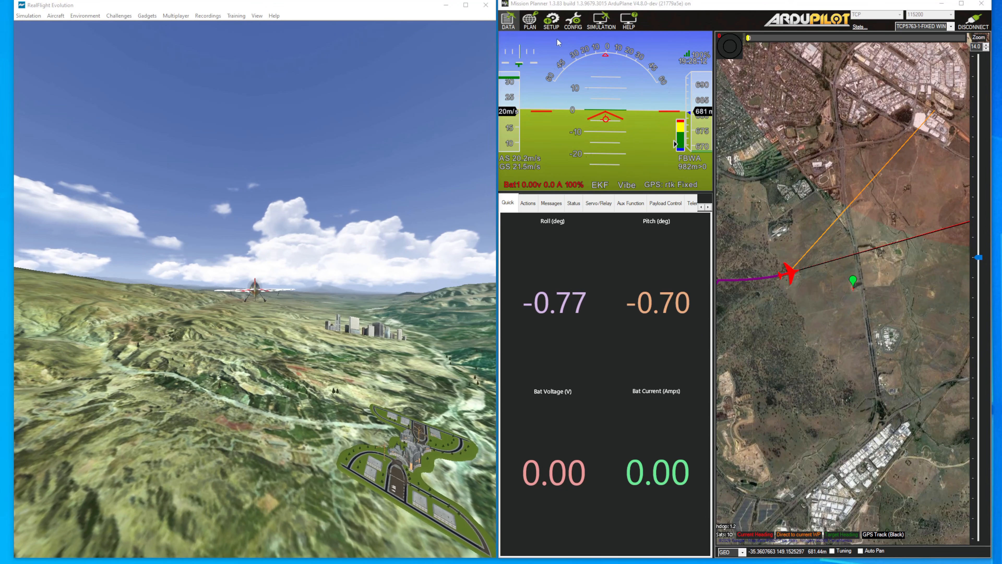
Step: Open the full parameter list and point out the RLL2SRV_ACCEL and RLL_ANGLE_P roll parameters
click(573, 25)
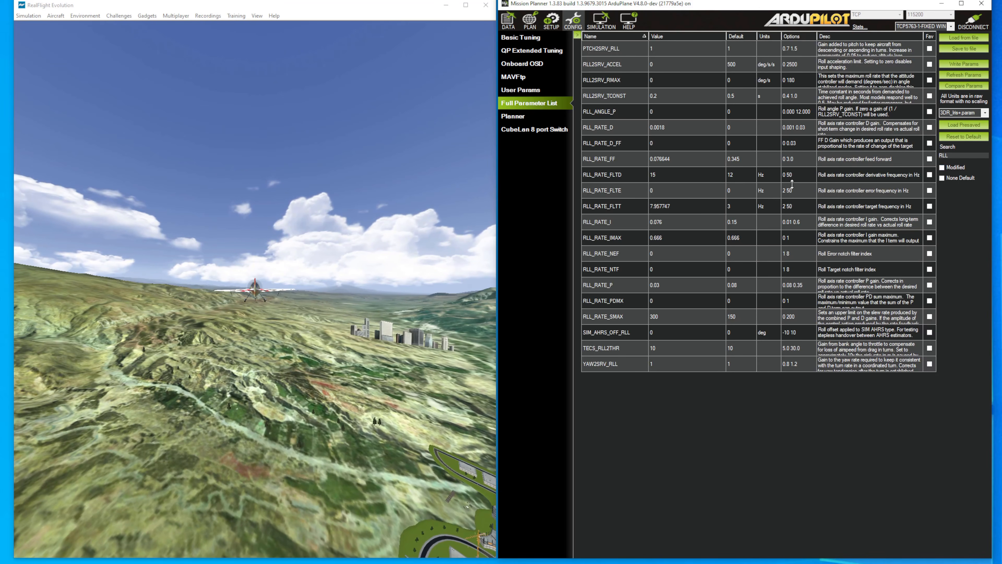
click(595, 67)
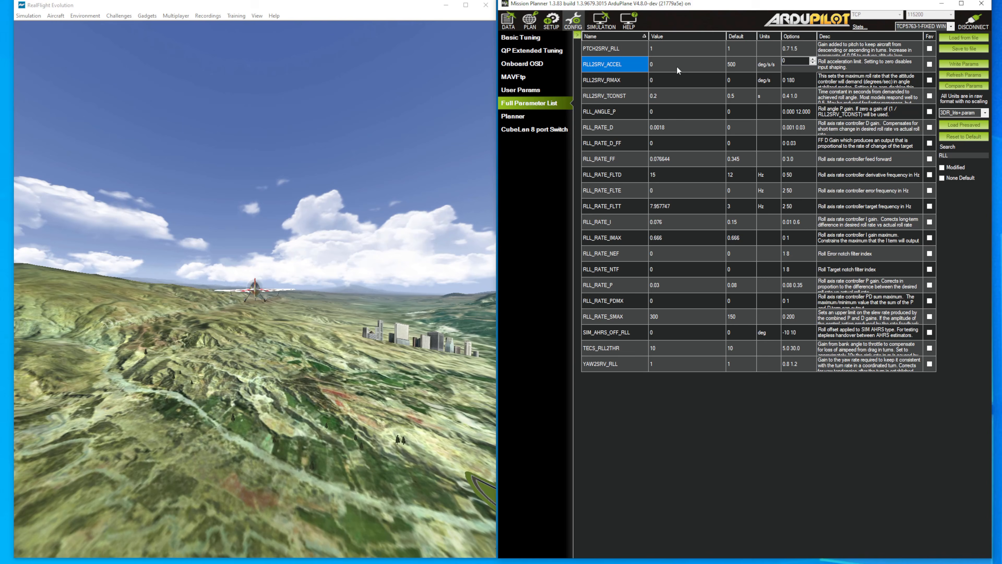
click(610, 114)
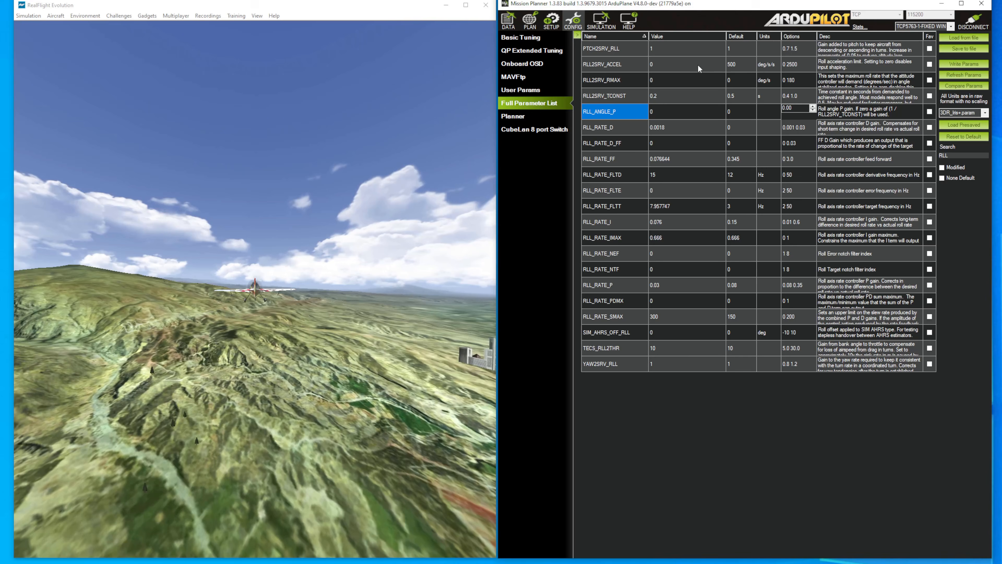
Step: Set RLL2SRV_ACCEL to 500 deg/s/s and write the parameter change to the vehicle
click(680, 66)
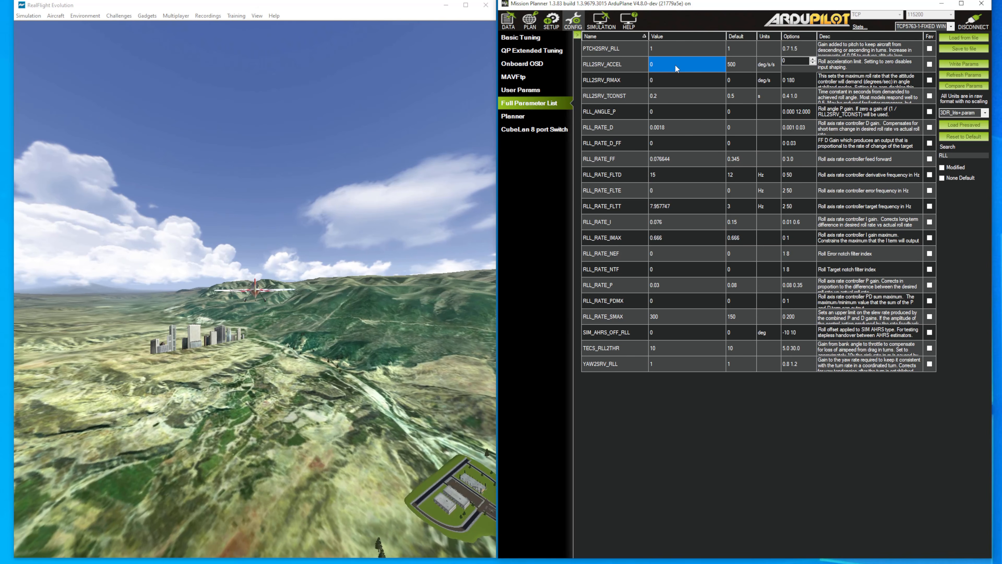
click(667, 65)
key(Return)
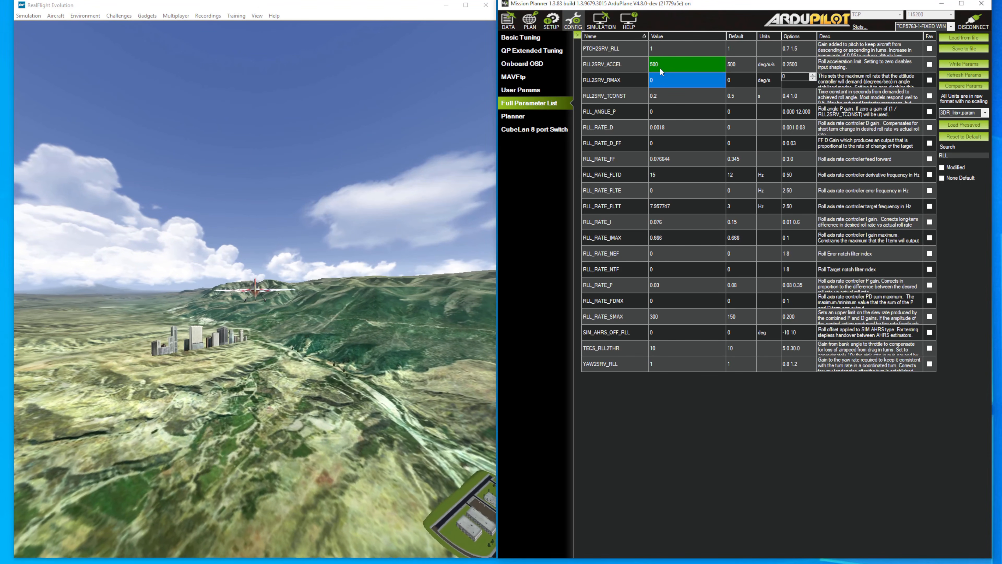
click(948, 66)
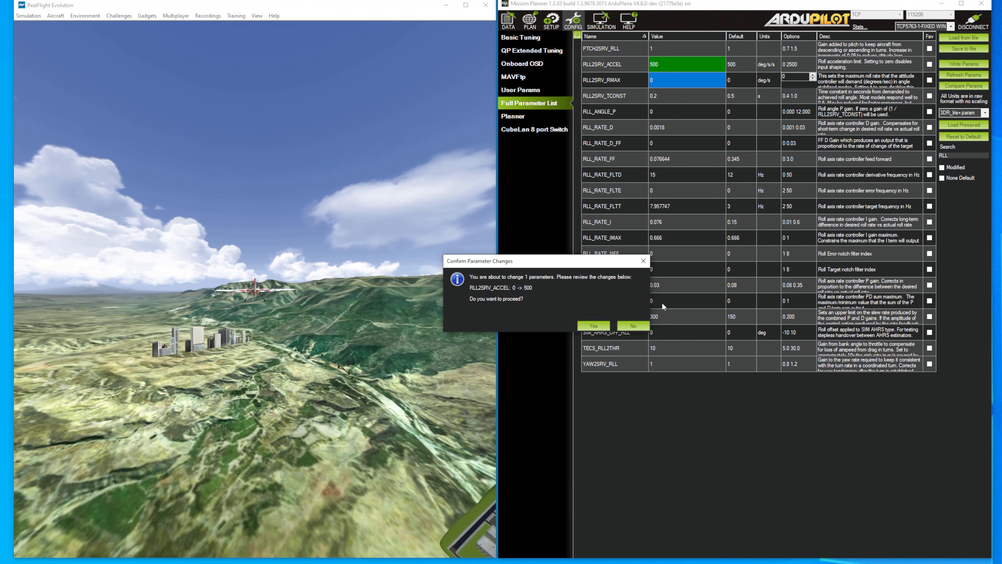
click(593, 325)
click(579, 309)
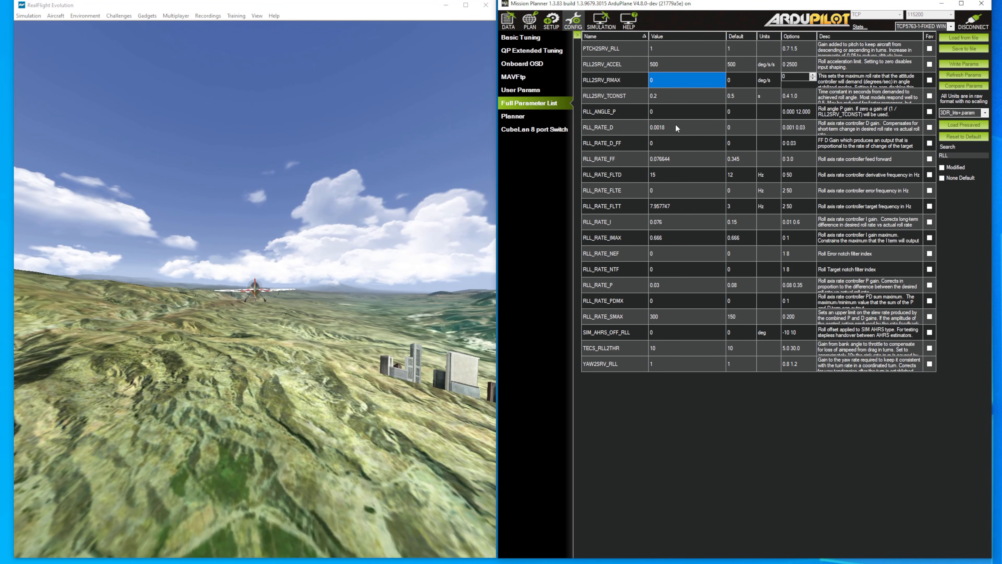
Step: Set RLL_ANGLE_P to 5 by entering 1/0.2, and write the change to the vehicle
click(669, 112)
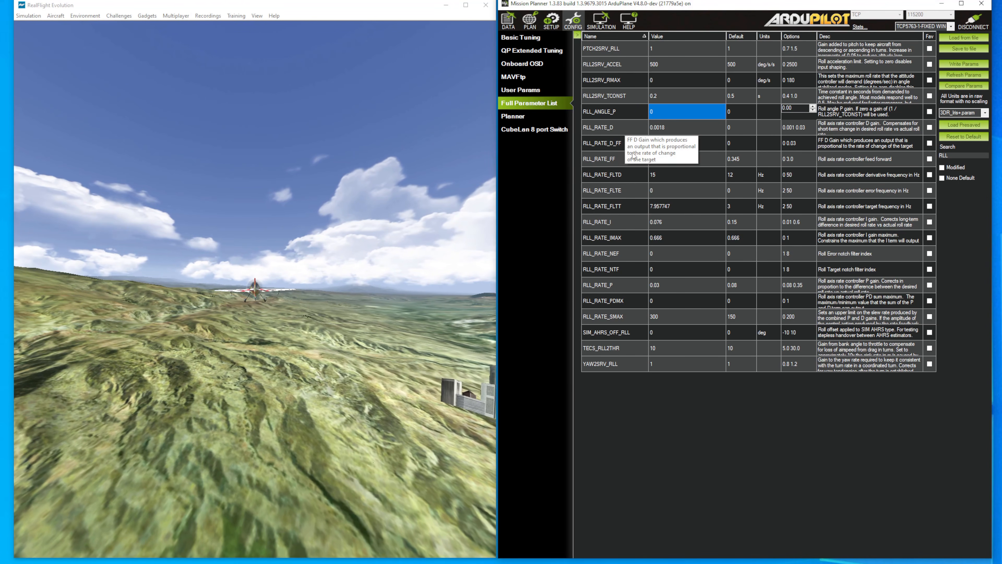
click(675, 111)
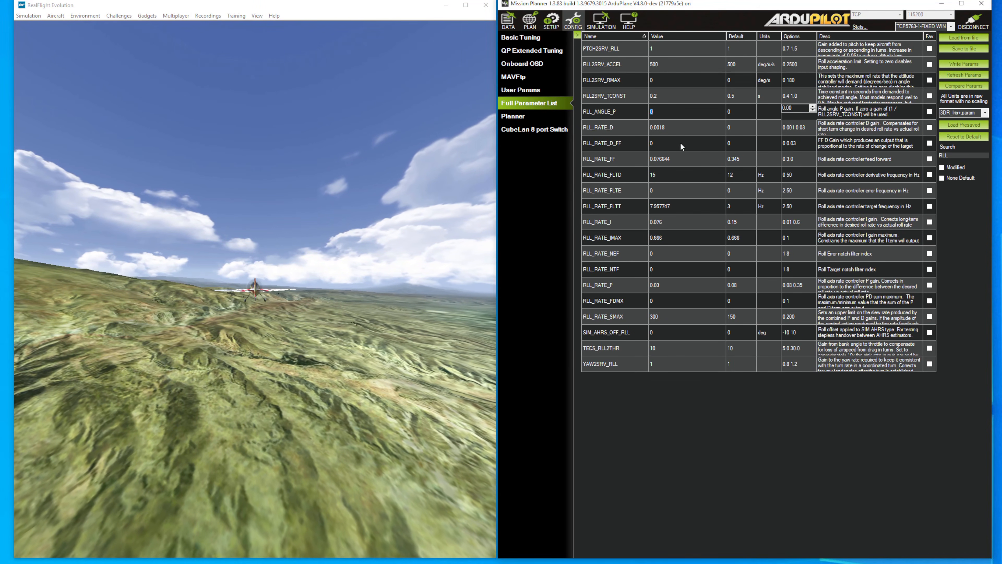
text(1/0.)
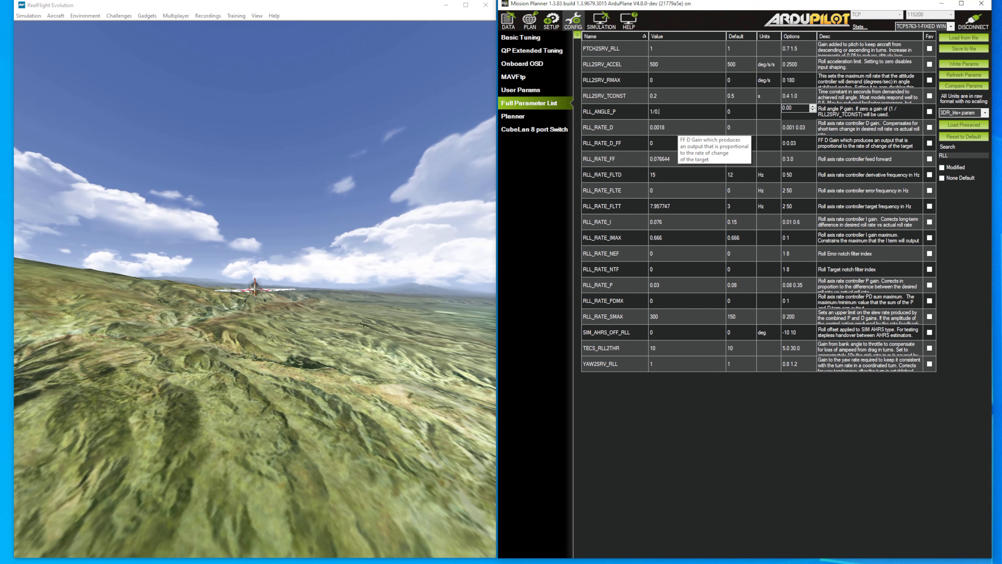
text(2)
key(Return)
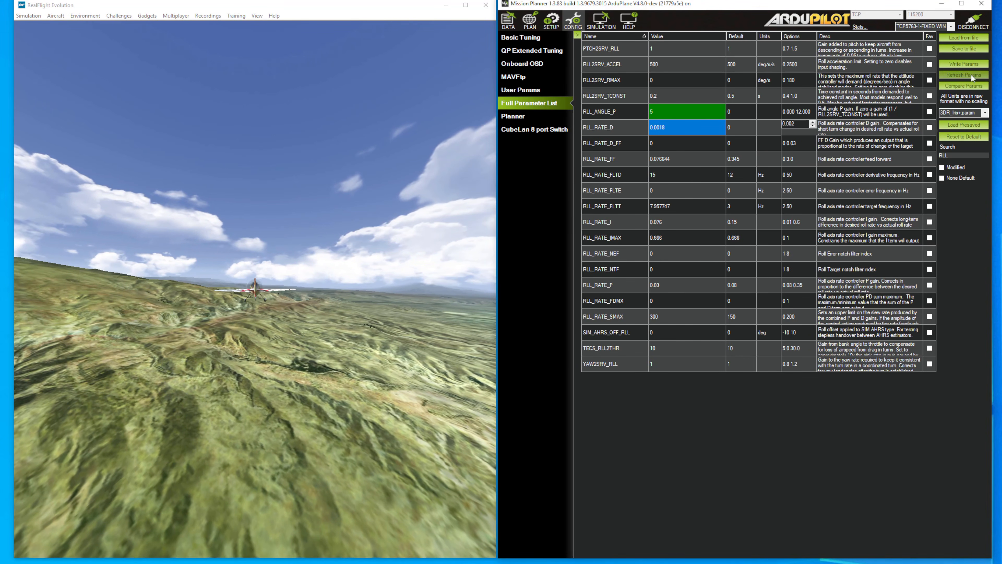
click(964, 63)
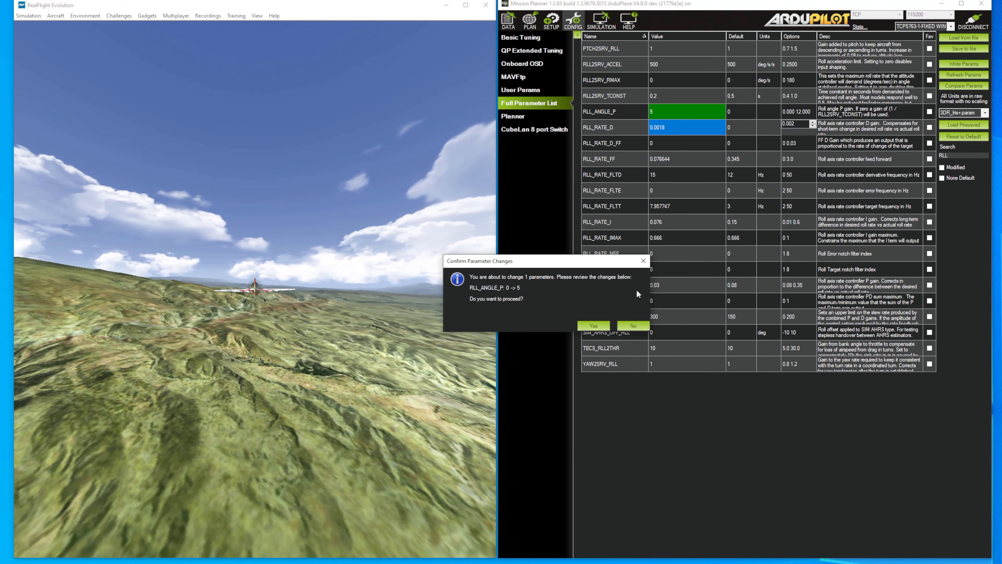
click(588, 326)
click(584, 308)
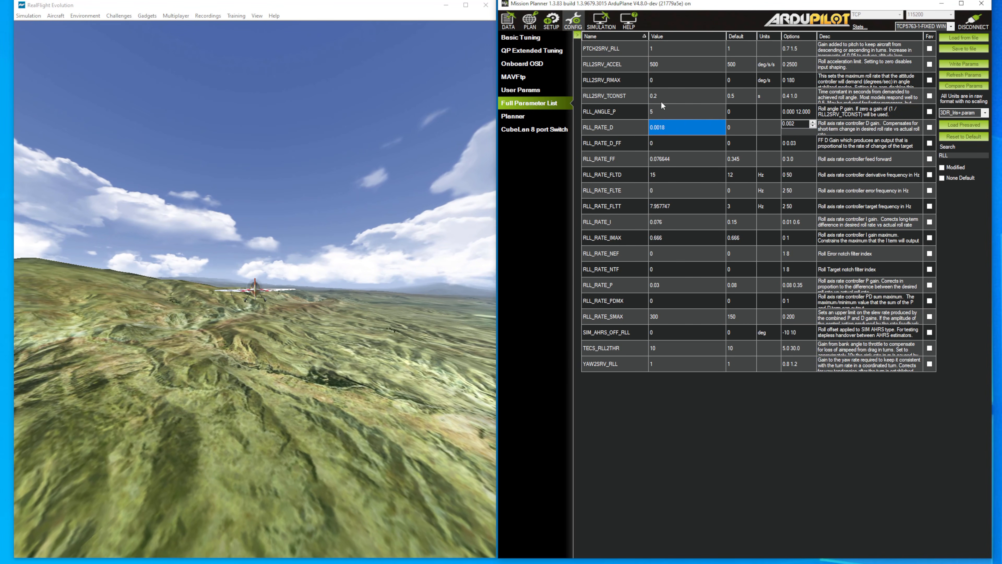
Step: Set RLL2SRV_TCONST to 0.1 s, accept the out-of-range value and write it to the vehicle
click(661, 112)
click(667, 96)
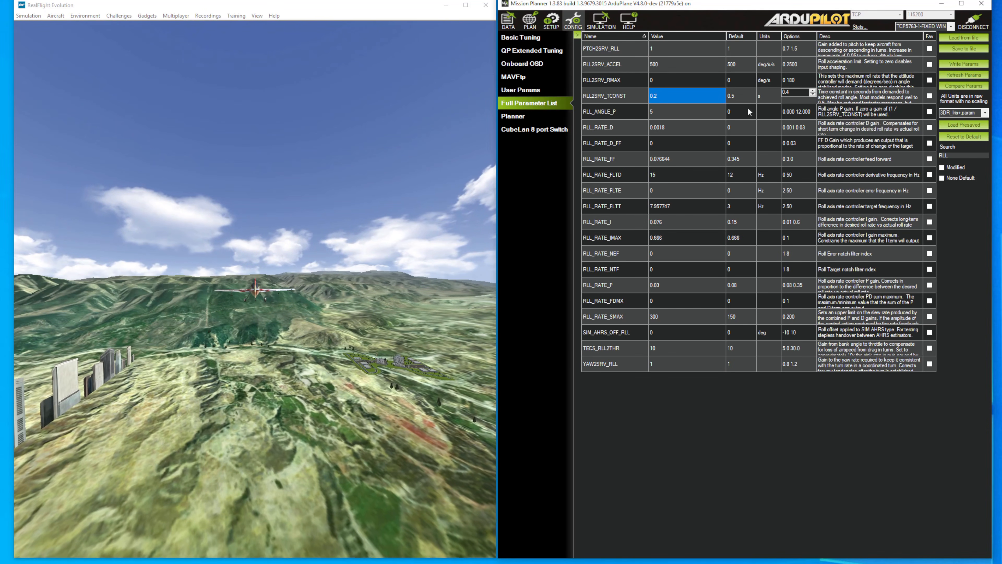
click(676, 96)
key(BackSpace)
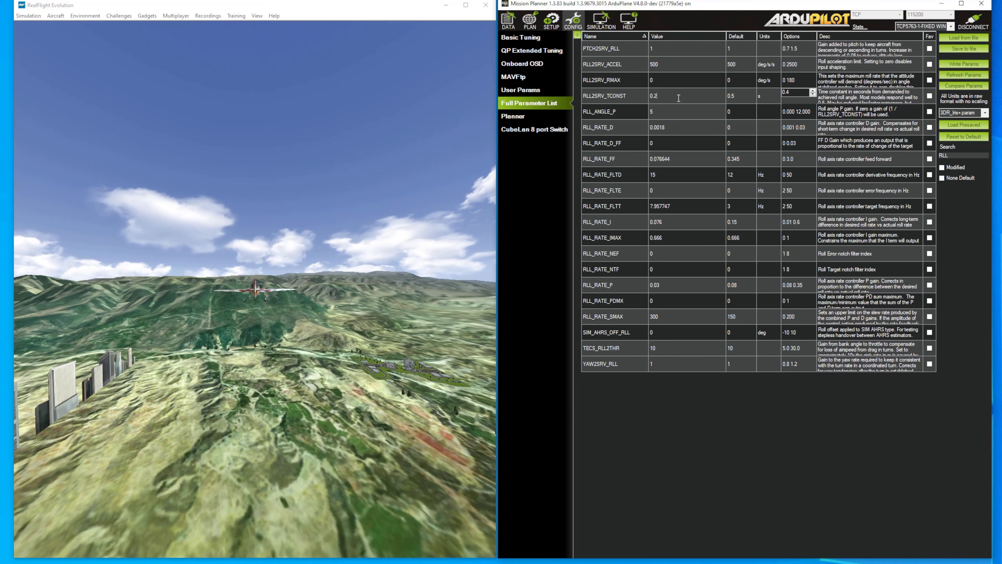
text(3)
key(Return)
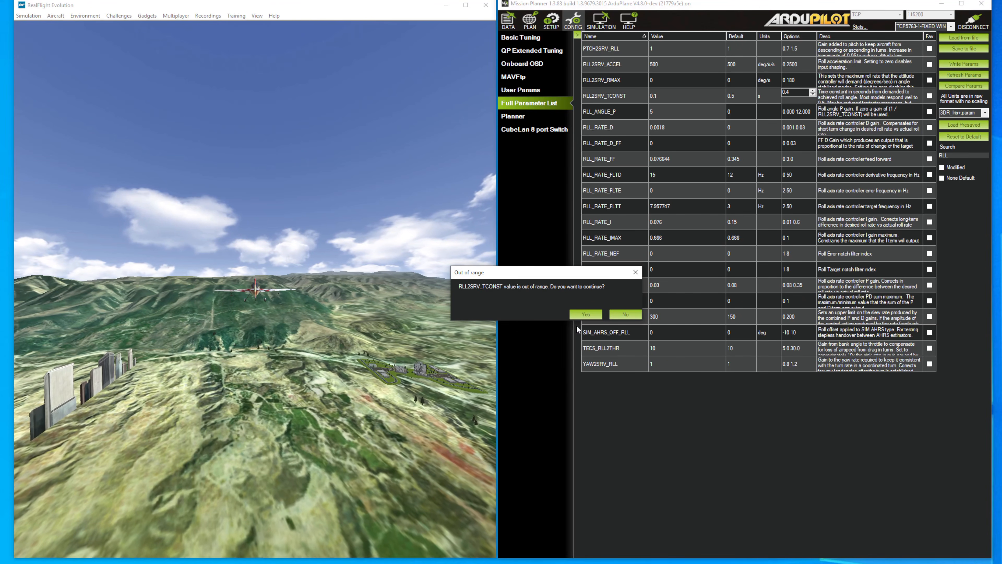
click(580, 316)
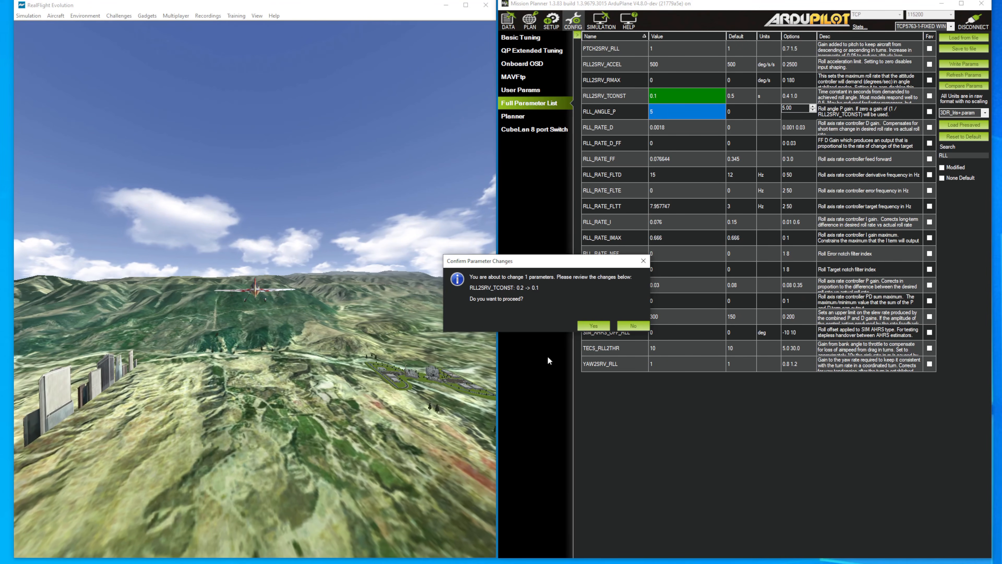
click(583, 323)
click(585, 309)
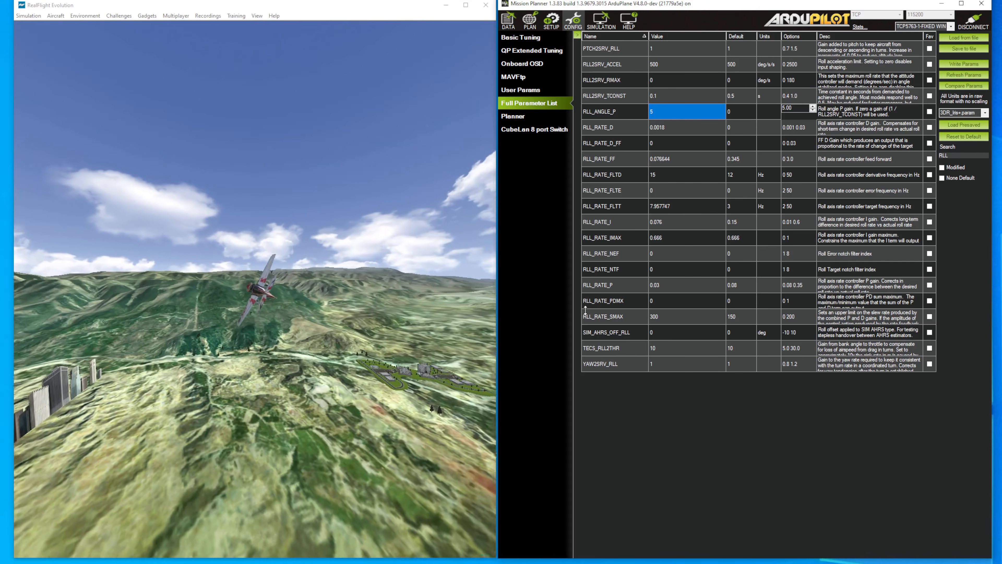
Step: Set RLL2SRV_TCONST to 0.5 s and write the parameter change to the vehicle
click(671, 98)
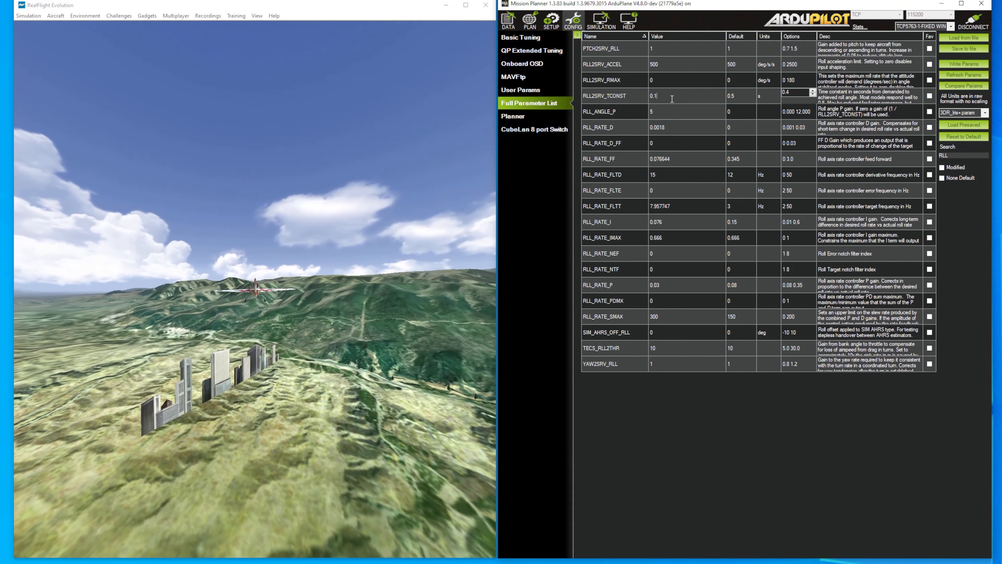
text(0.5)
key(Return)
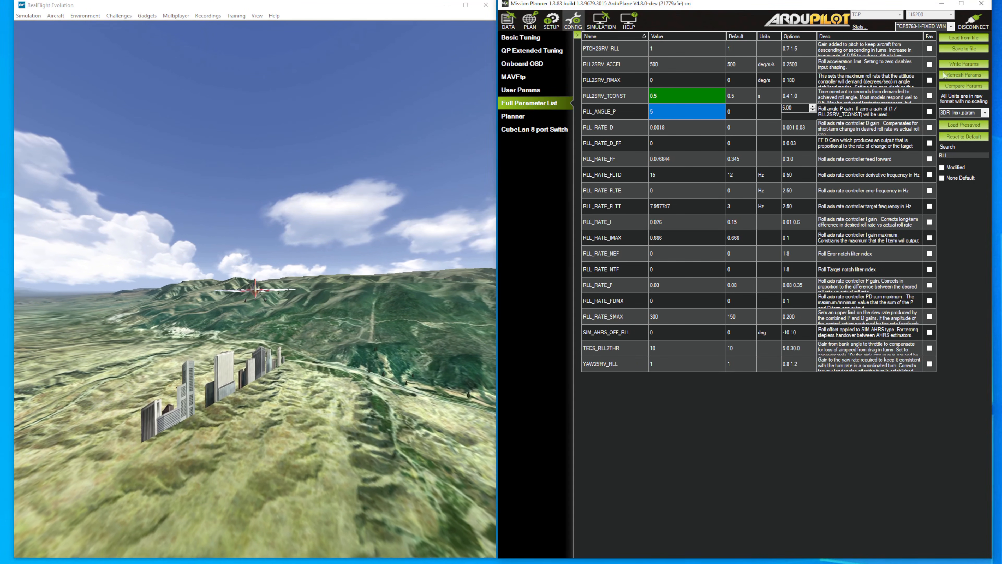
click(948, 66)
click(584, 325)
click(570, 305)
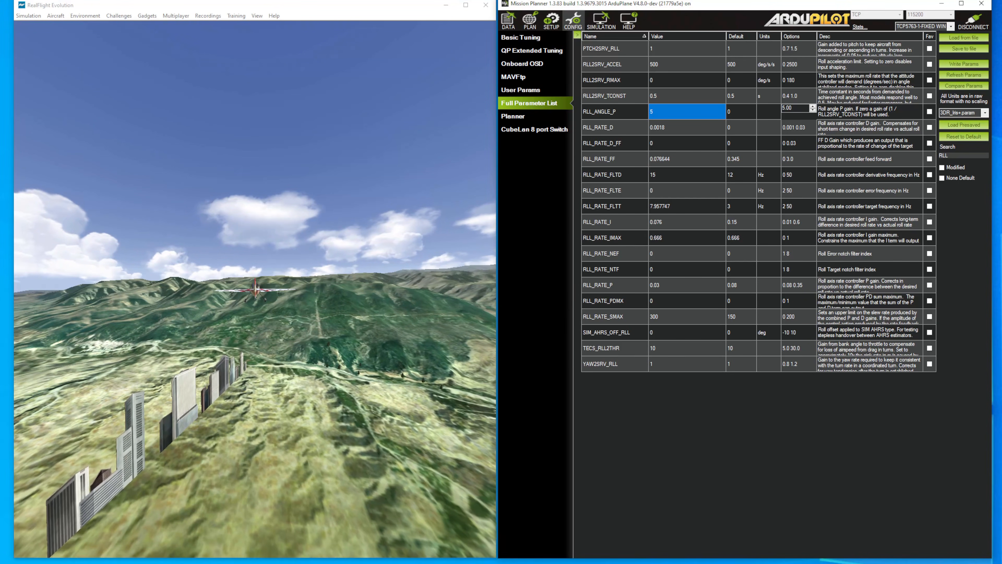
Step: Switch to the ArduPilot Kinematic Tool page for plane in the browser and enlarge its window to show more plots
drag(1001, 58, 338, 13)
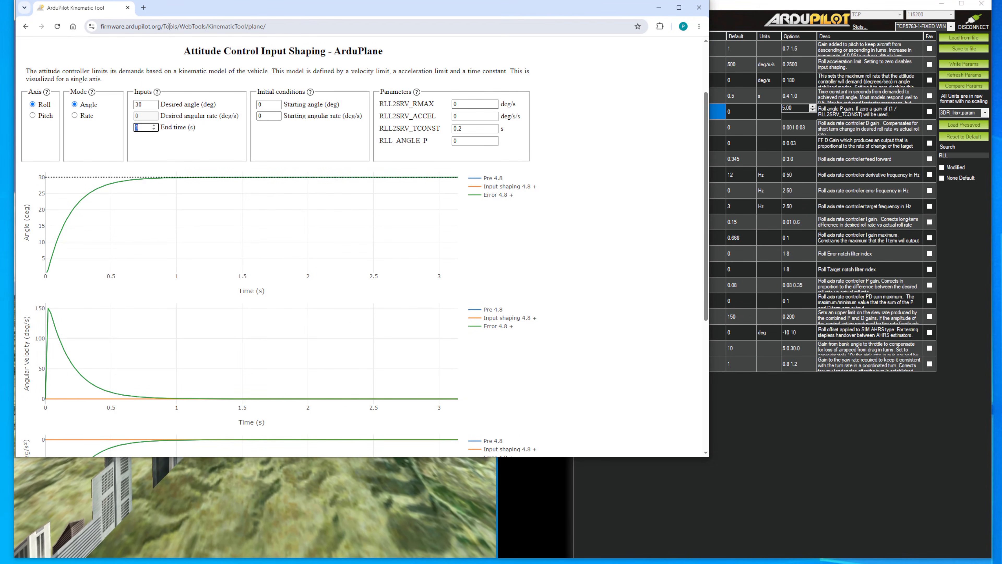
click(192, 29)
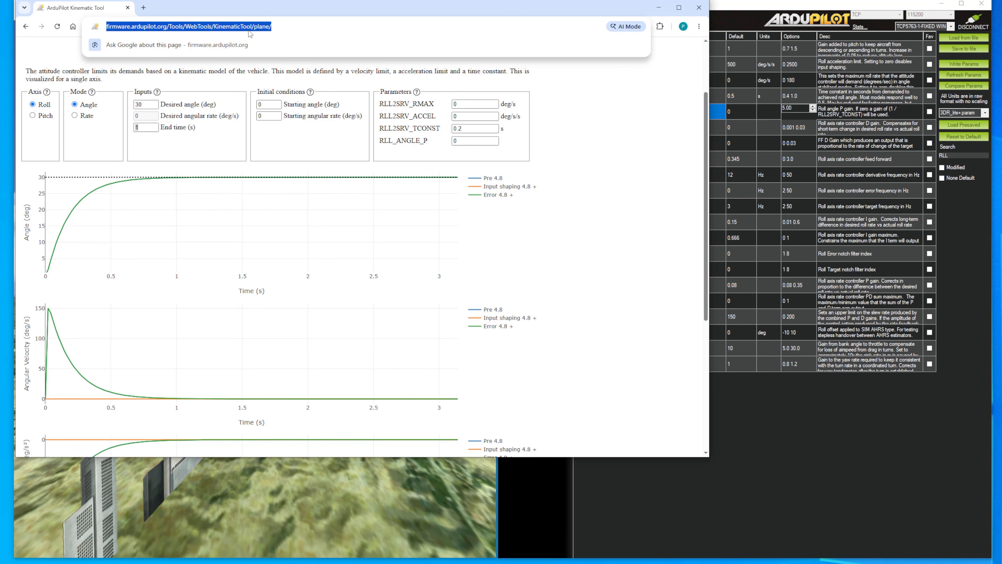
click(274, 26)
click(632, 347)
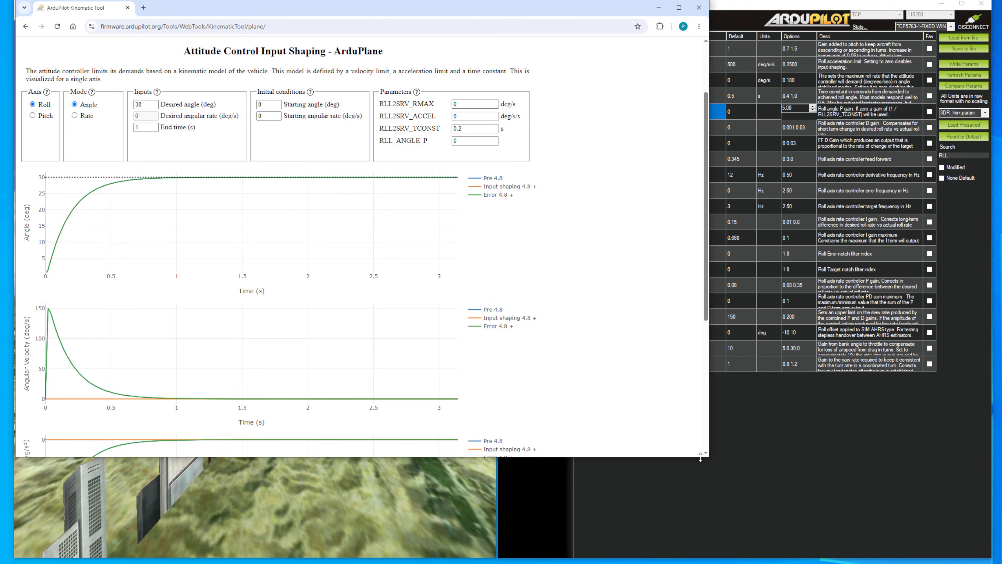
drag(709, 456, 748, 561)
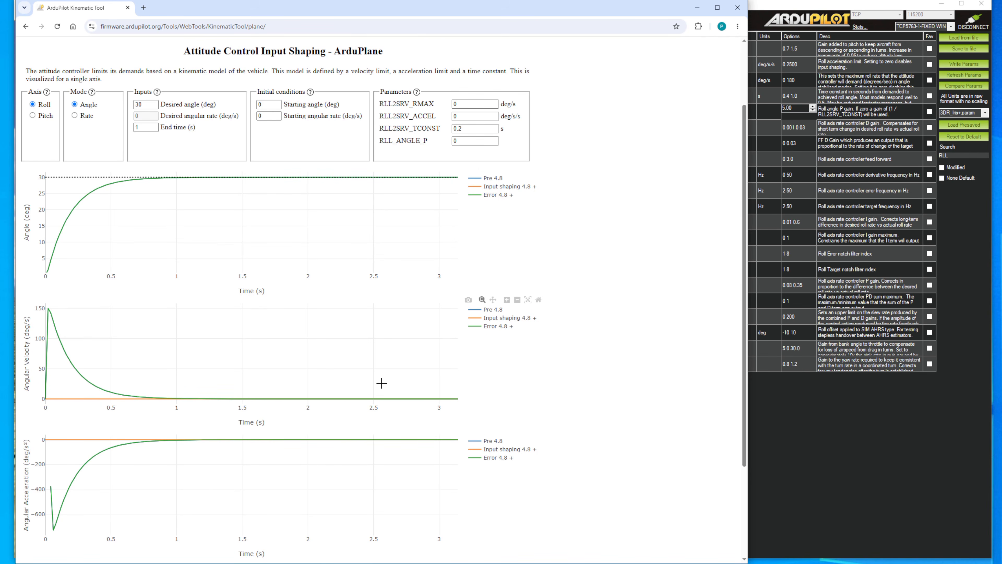
Step: Set RLL2SRV_ACCEL to 500 deg/s/s in the Kinematic Tool, keeping RLL2SRV_TCONST at 0.2 s, and update the plots
click(472, 116)
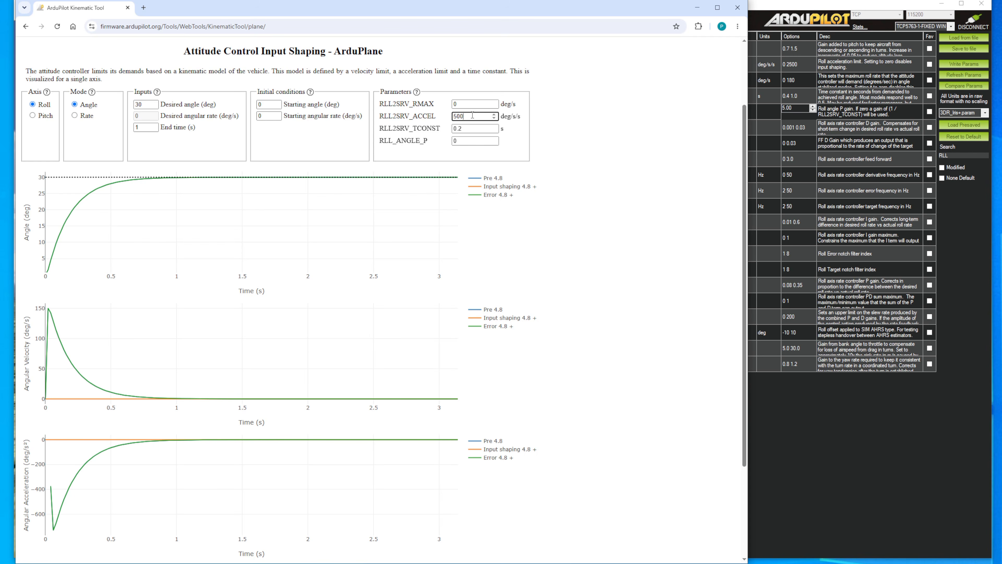
click(473, 130)
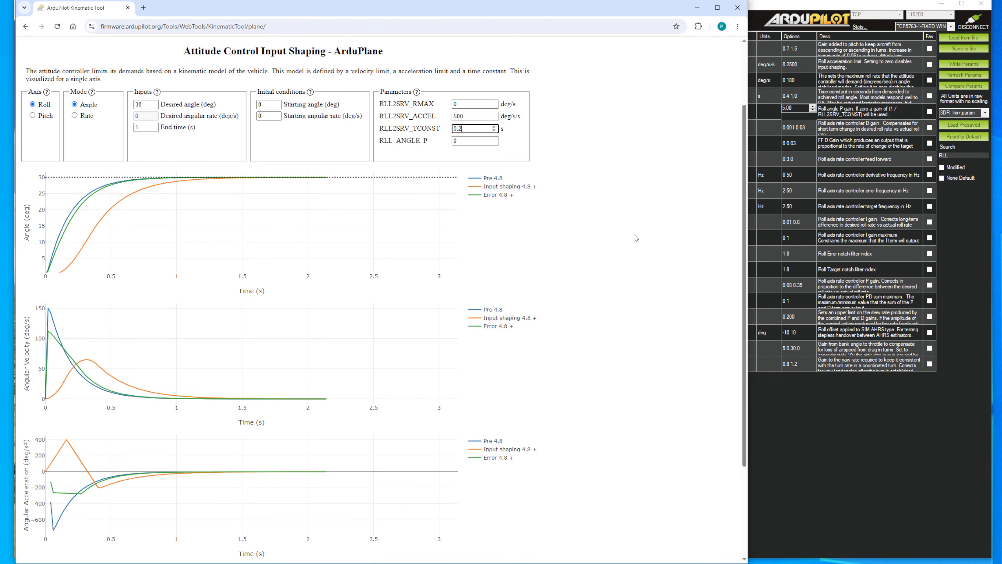
click(620, 192)
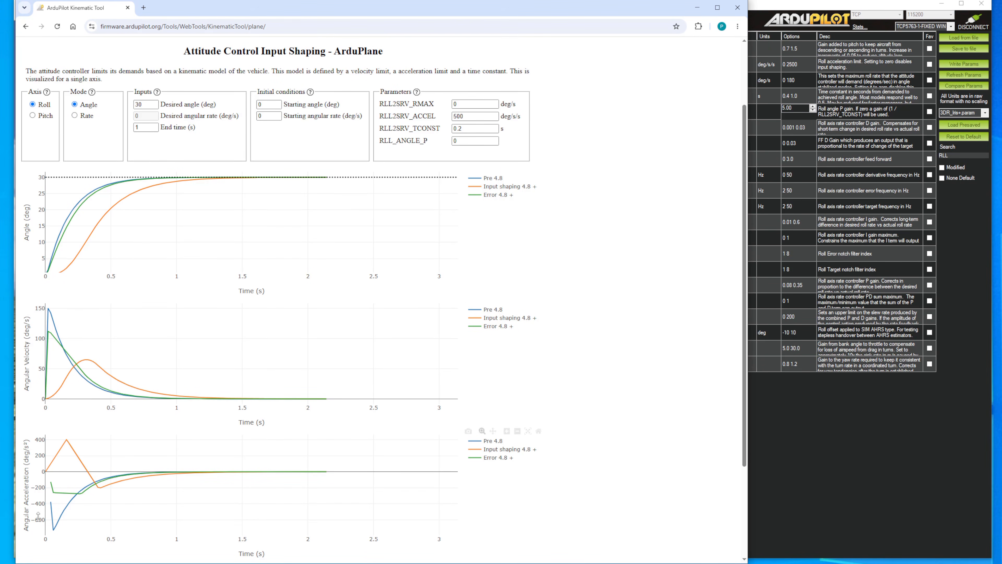
Step: Compare the Pre 4.8, input shaping and error curves across the angle, angular velocity and acceleration plots, and examine the jerk plot
scroll(57, 475, down, 3)
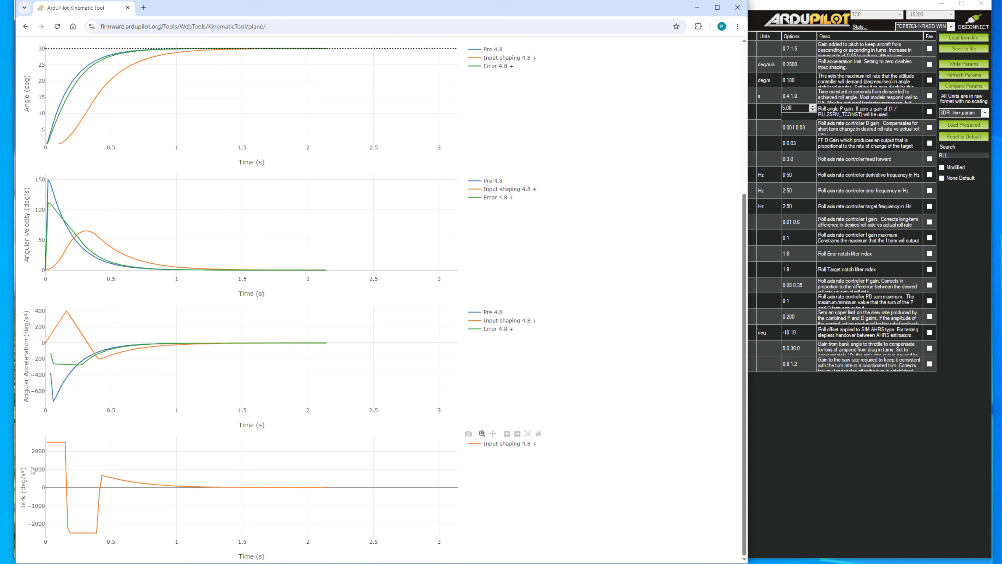
scroll(198, 474, up, 3)
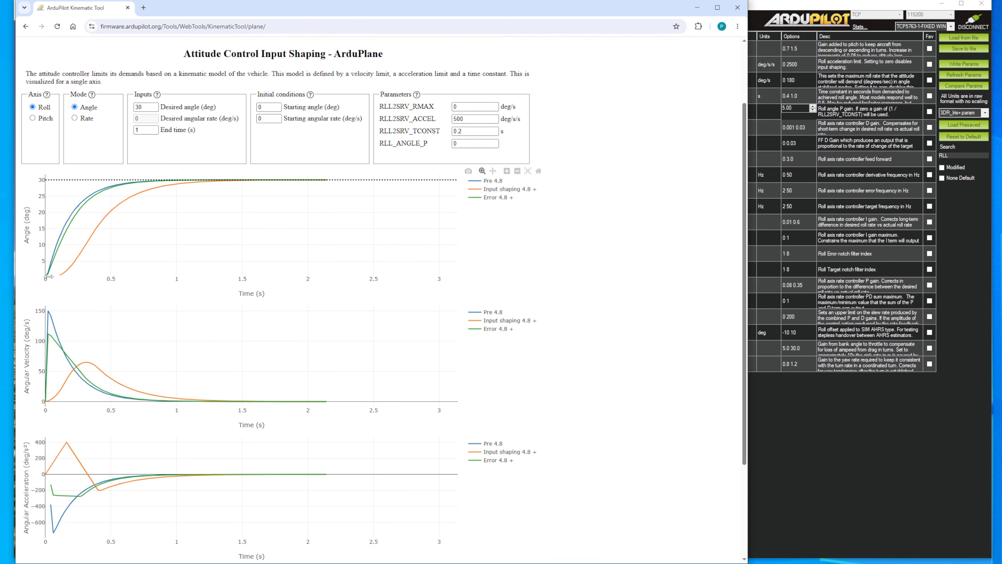
scroll(236, 400, down, 1)
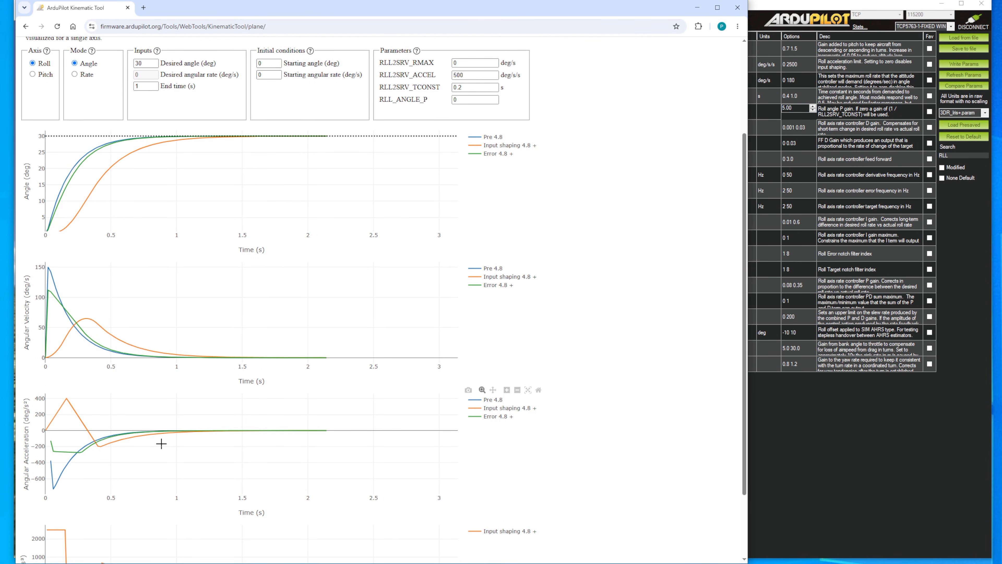
scroll(91, 434, down, 2)
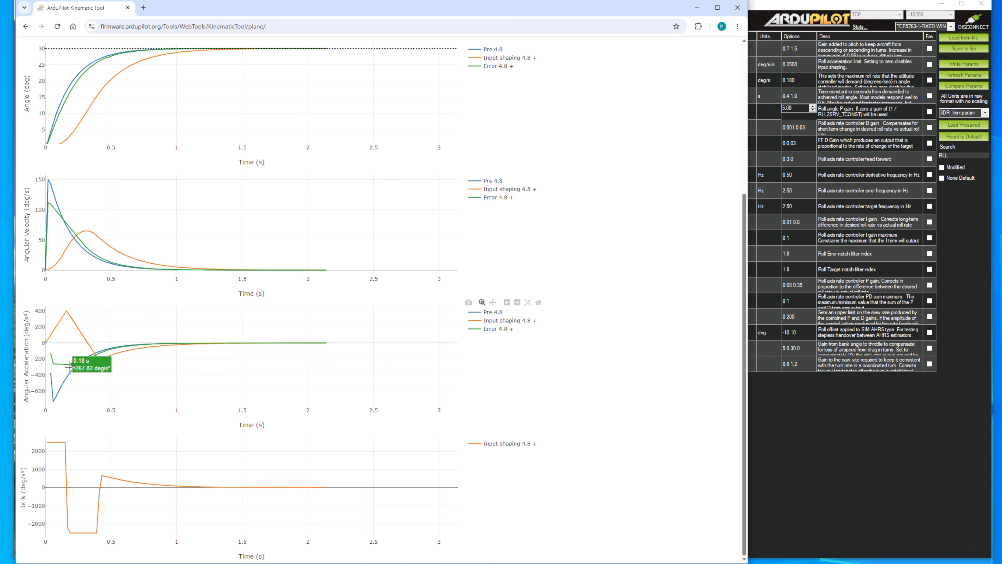
scroll(71, 377, up, 1)
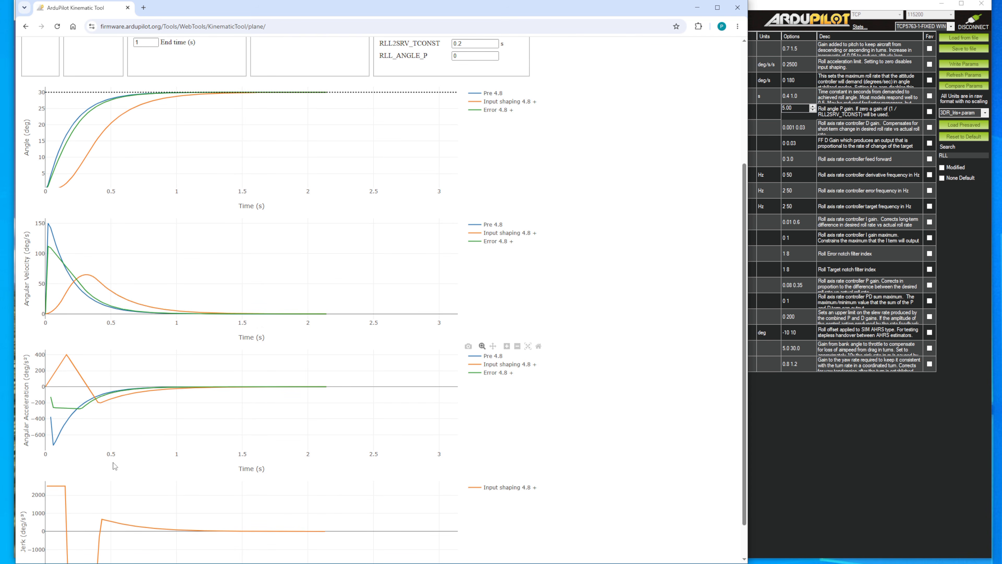
scroll(114, 466, down, 1)
scroll(105, 441, up, 1)
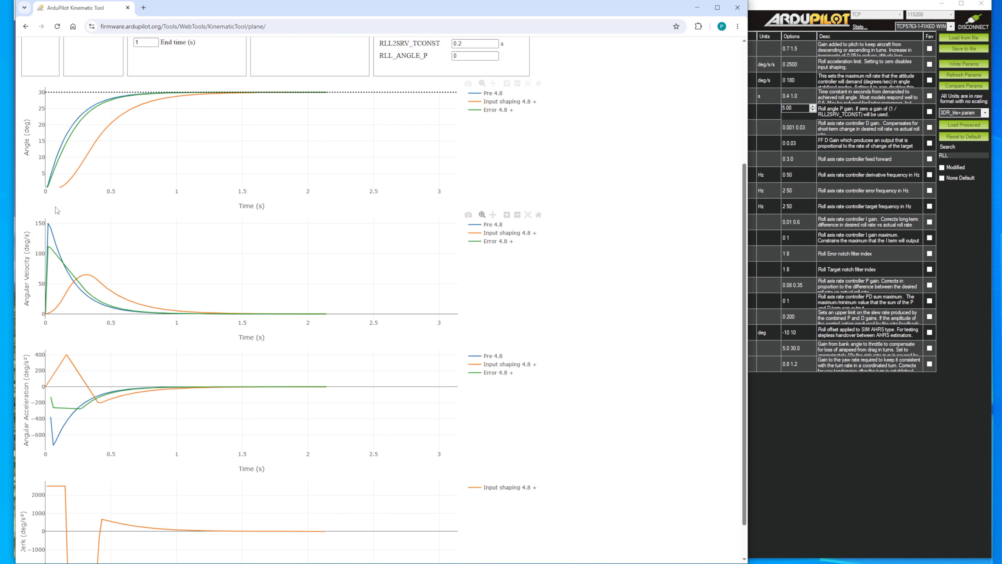
scroll(134, 335, up, 1)
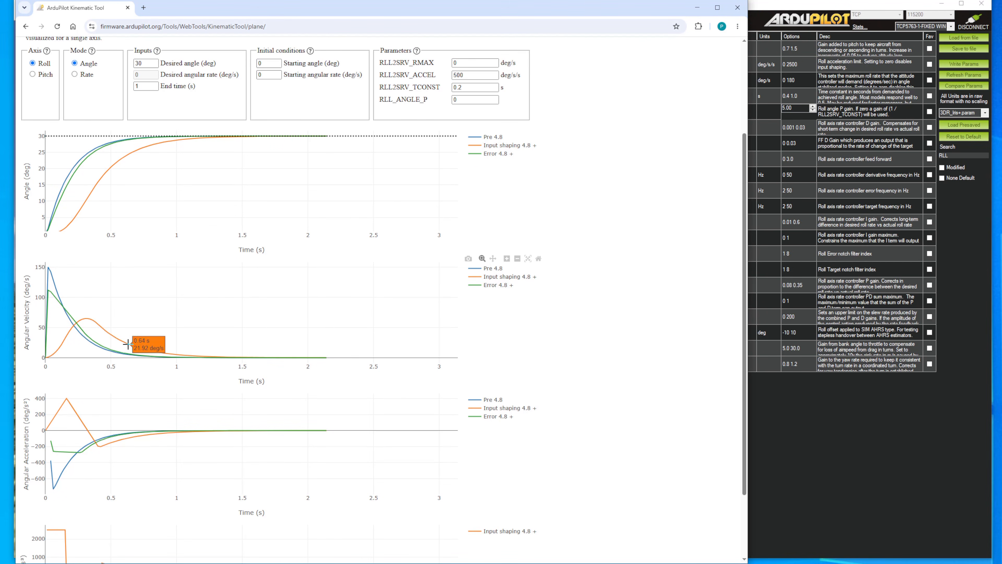
Step: Set RLL2SRV_TCONST to 0.1 s in the Kinematic Tool and update the plots
scroll(125, 350, up, 1)
scroll(125, 353, down, 3)
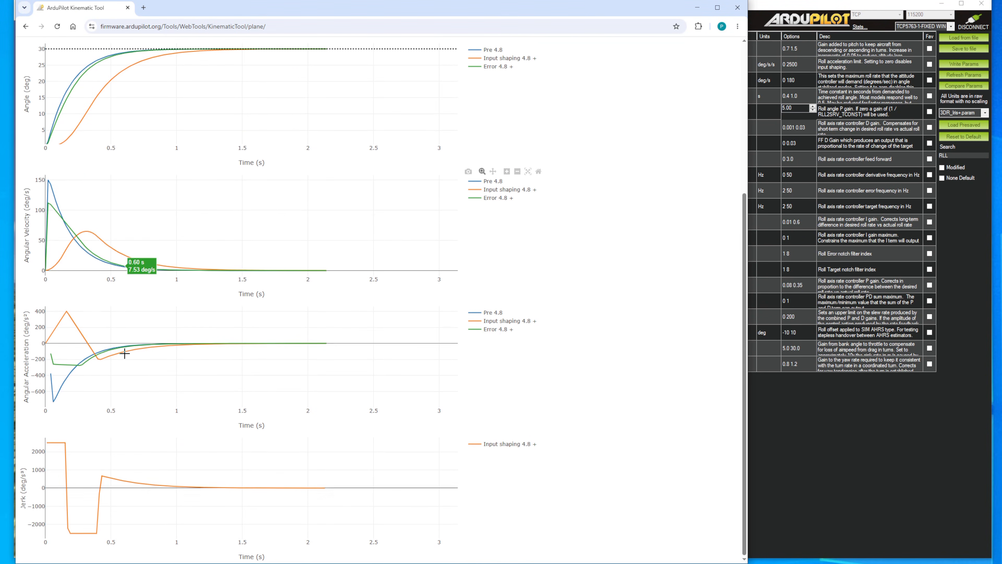
scroll(125, 354, up, 5)
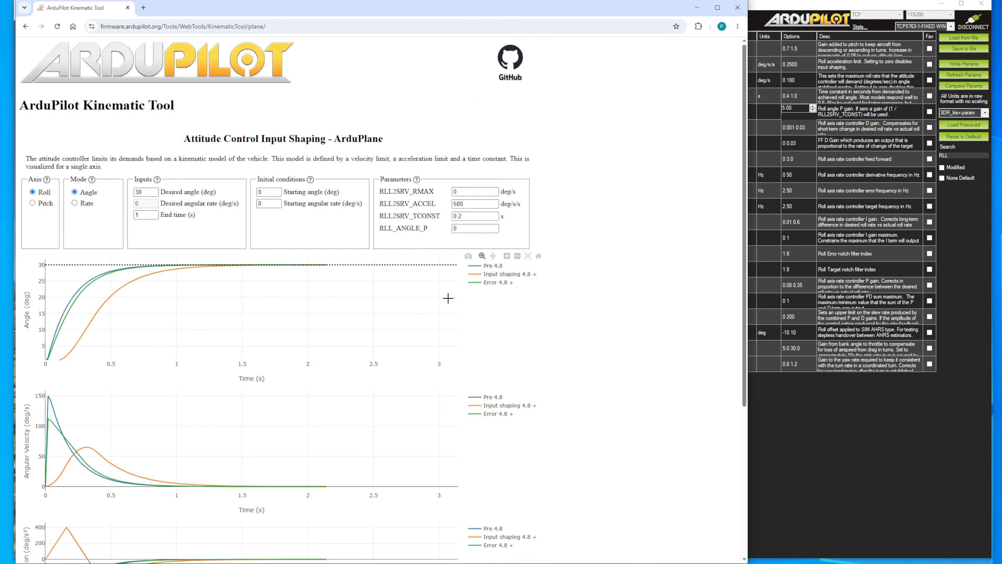
click(473, 216)
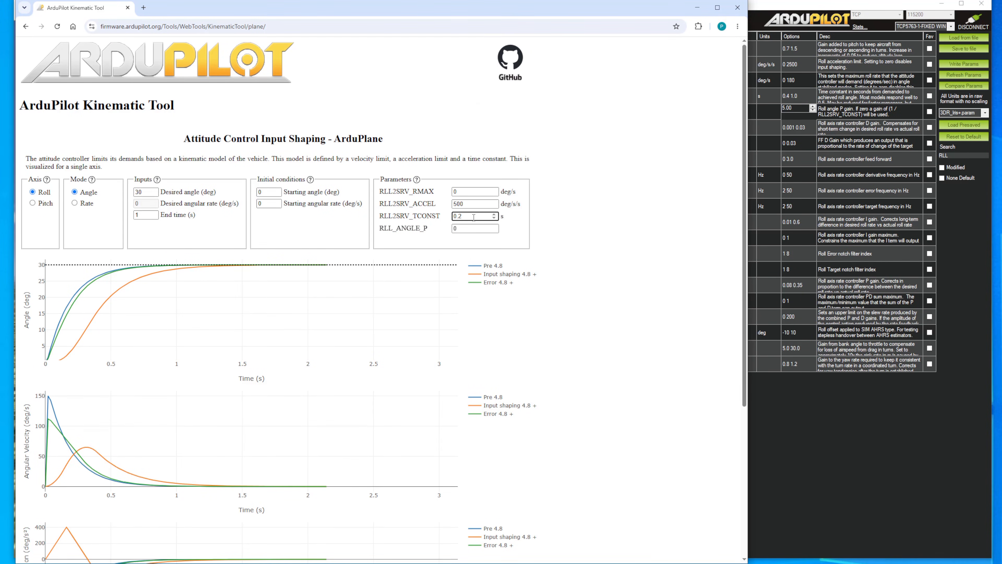
scroll(391, 305, down, 5)
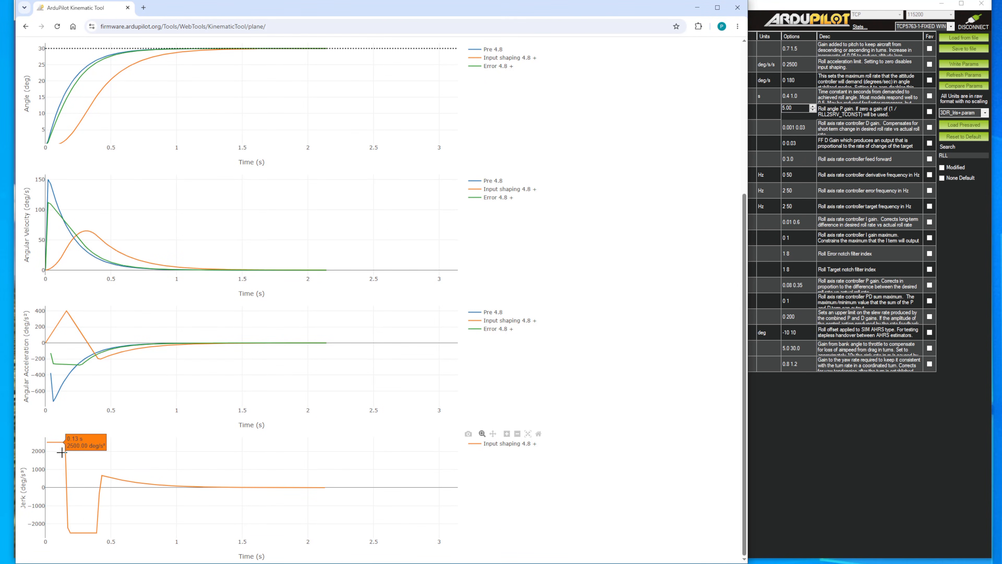
scroll(181, 470, up, 5)
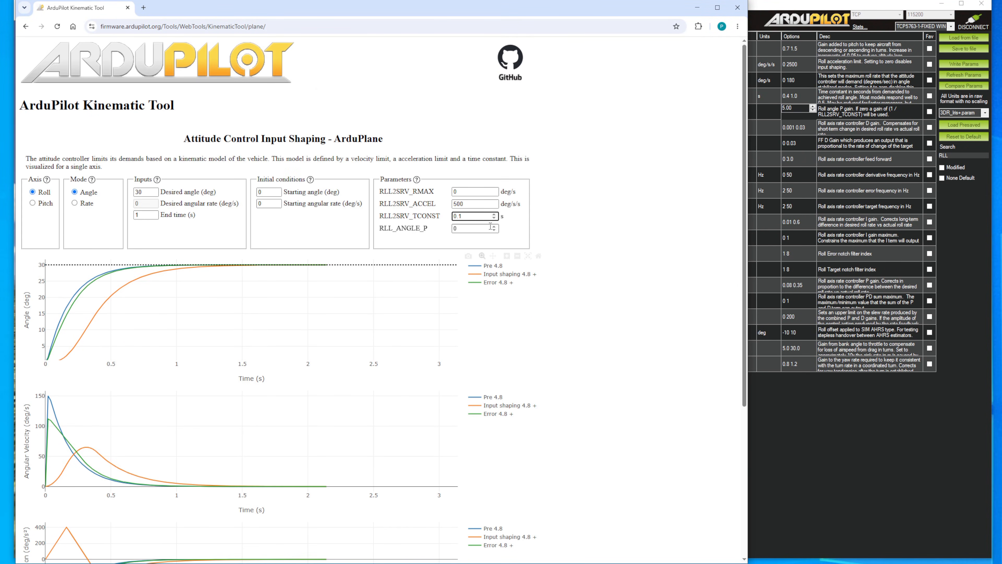
click(477, 202)
Step: Set RLL_ANGLE_P to 5 in the Kinematic Tool, keeping RLL2SRV_TCONST at 0.1 s, and update the plots
scroll(465, 232, down, 1)
click(460, 184)
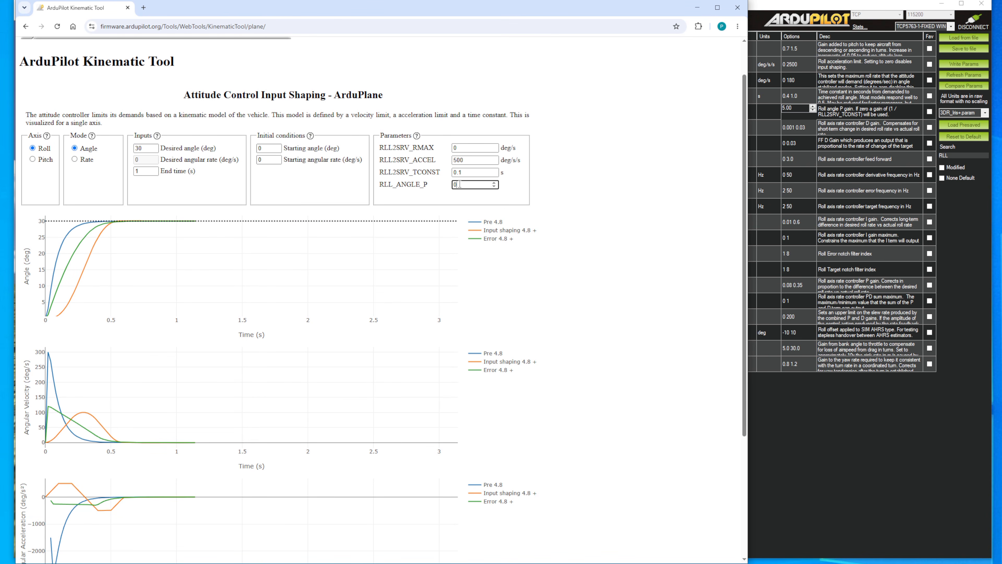
click(469, 176)
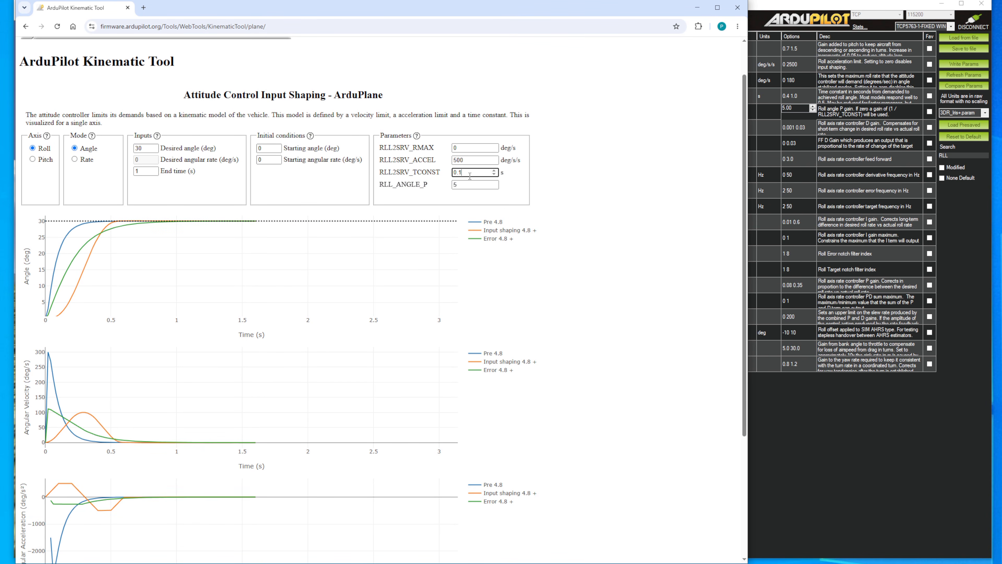
click(640, 202)
Step: Reset the angle plot's axes to fit the curves and examine the angle, angular velocity, acceleration and jerk plots
scroll(340, 227, down, 2)
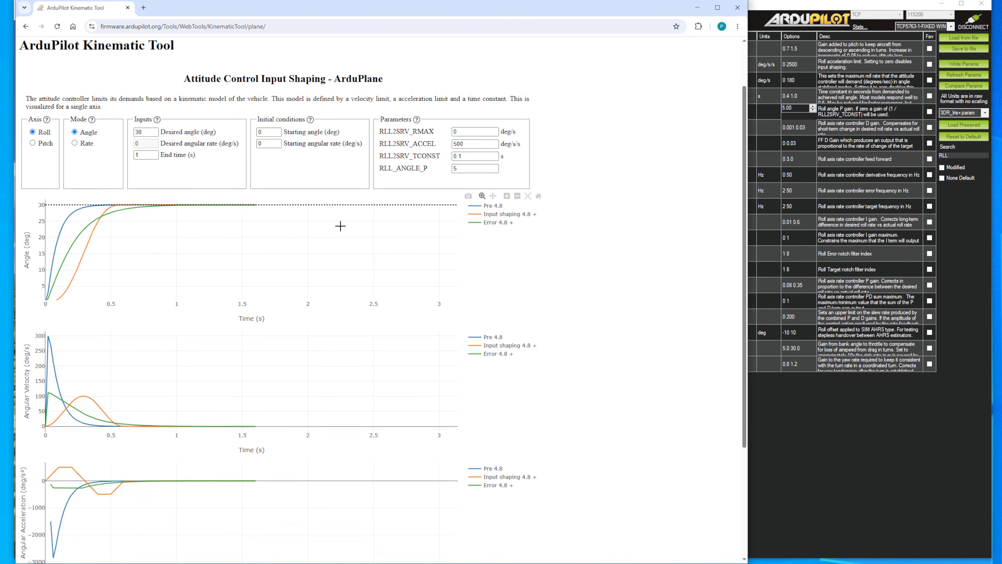
scroll(268, 231, up, 1)
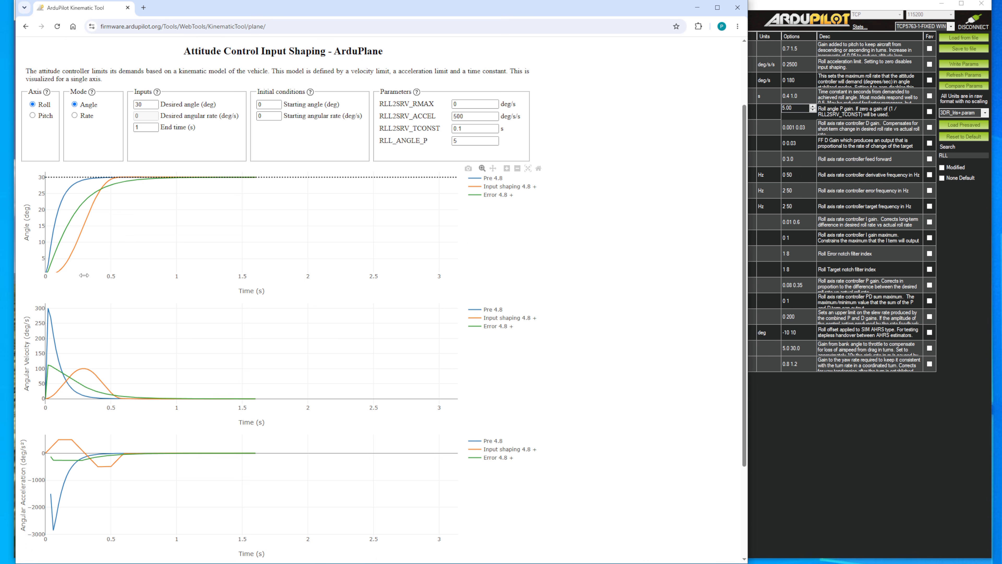
click(538, 168)
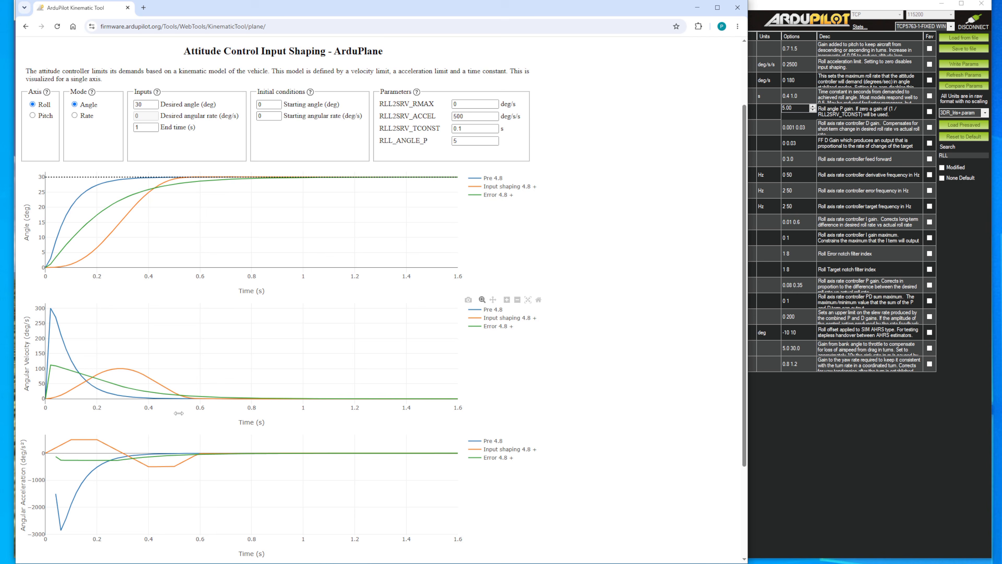
scroll(189, 418, down, 1)
scroll(188, 418, down, 2)
scroll(195, 434, up, 4)
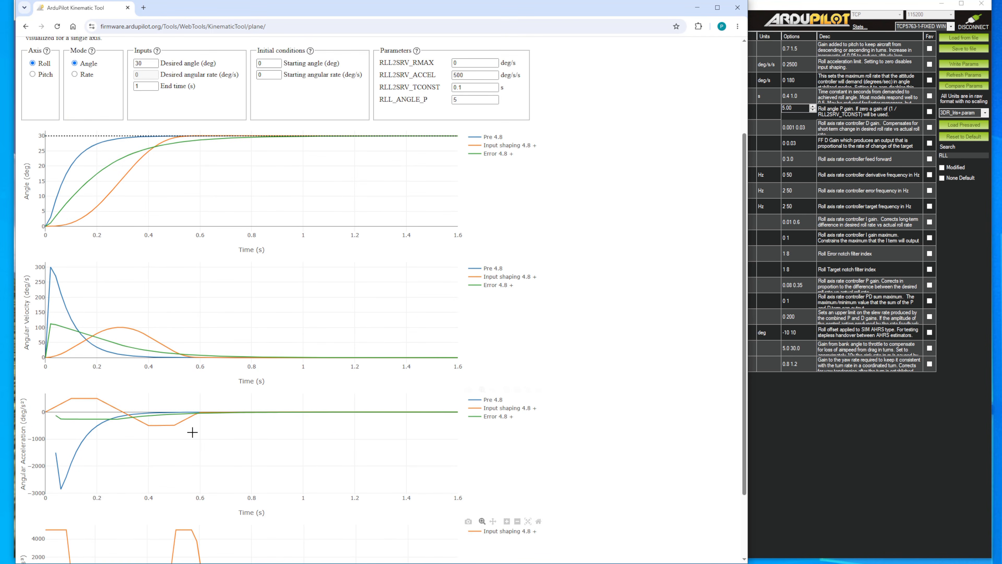
Step: Set RLL2SRV_TCONST to 0.5 s in the Kinematic Tool and update the plots
click(480, 175)
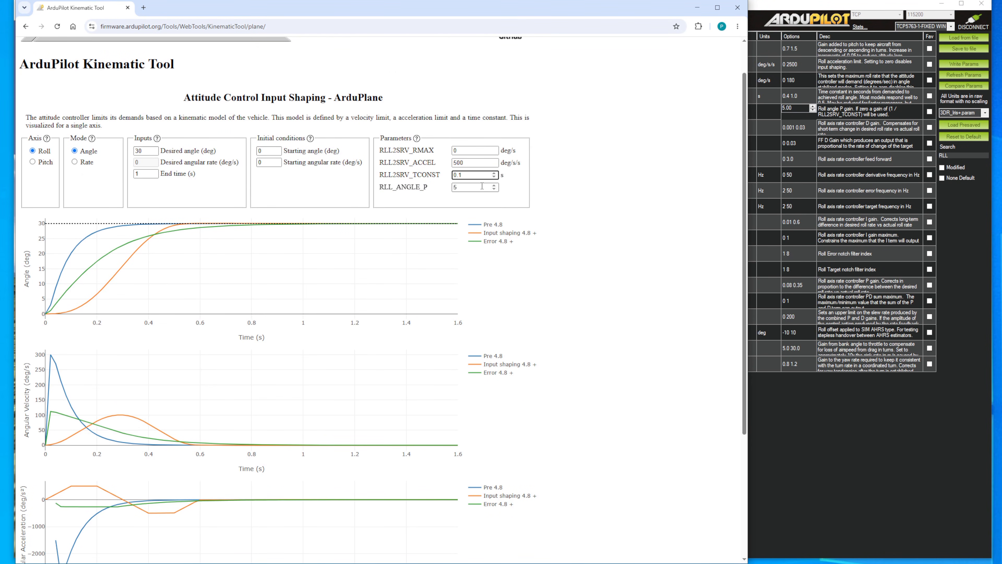
key(BackSpace)
text(5)
click(473, 188)
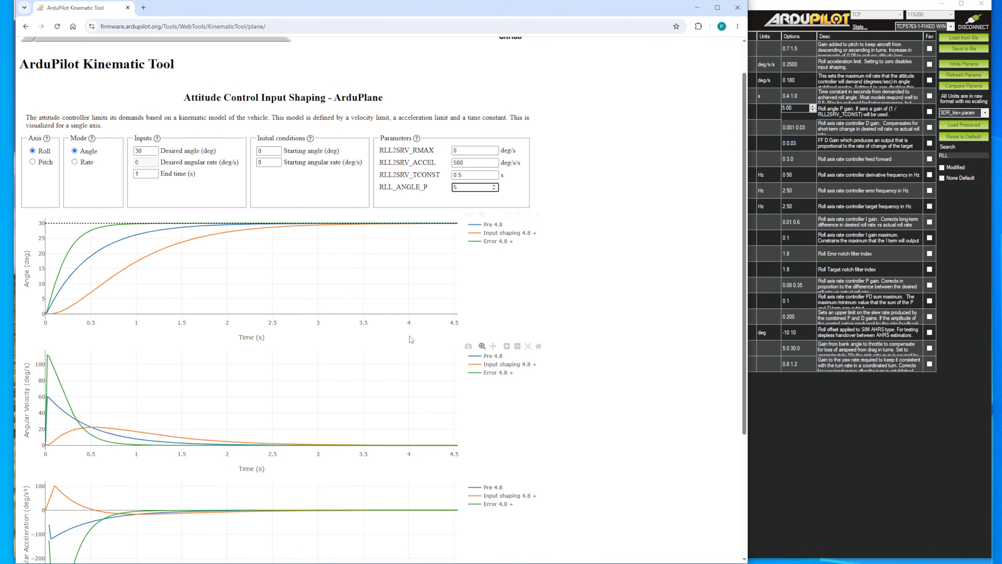
Step: Compare the Pre 4.8, input shaping and error curves down to the jerk plot, and minimise the browser window
scroll(406, 347, down, 4)
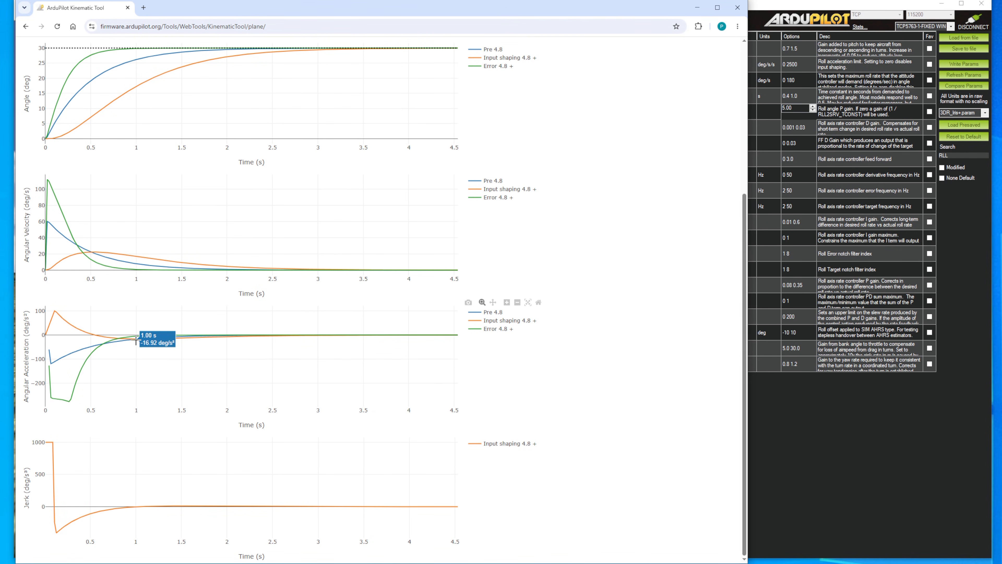
scroll(138, 415, up, 5)
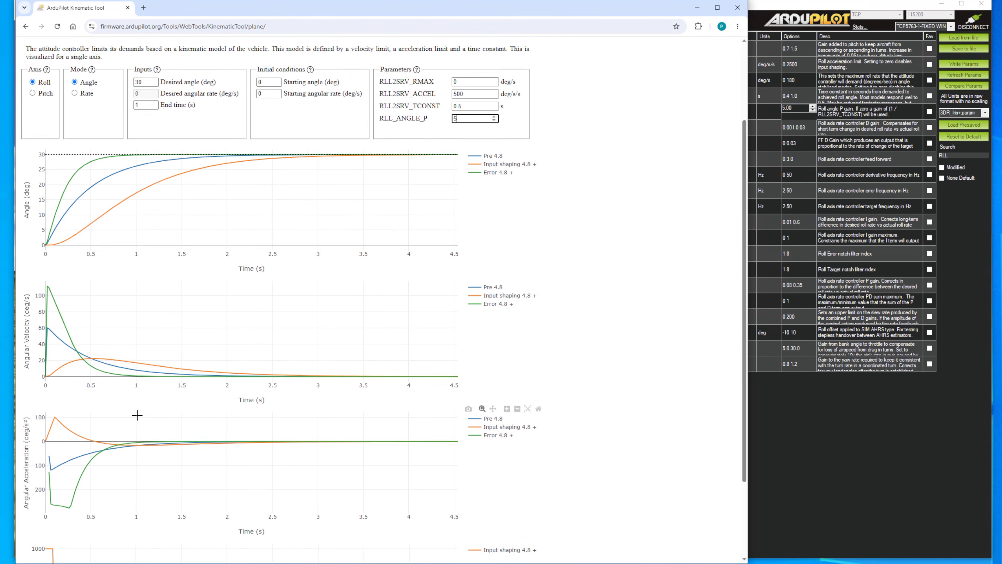
click(697, 8)
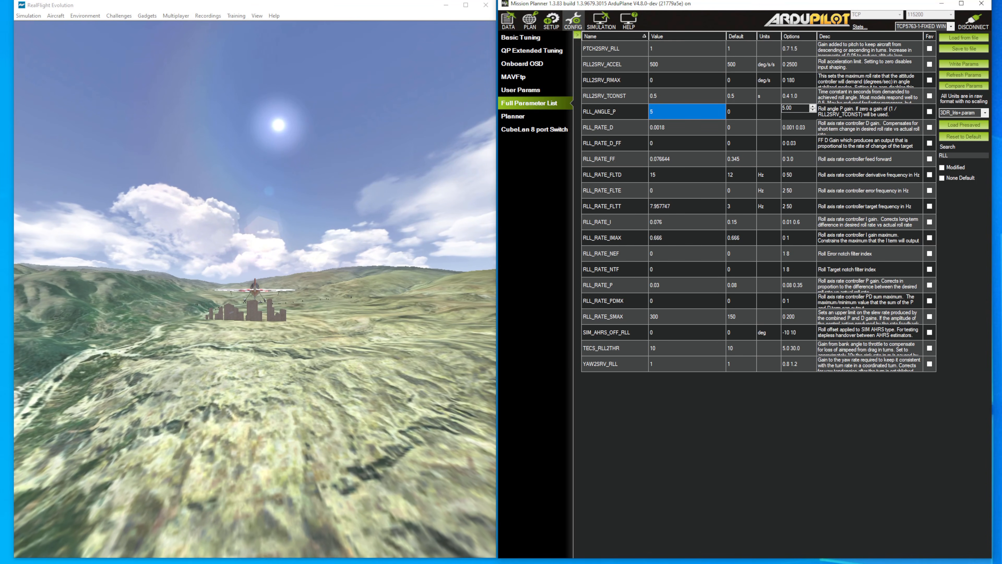
Step: Set RLL2SRV_ACCEL to 0 in the full parameter list and write the change to the vehicle
click(670, 67)
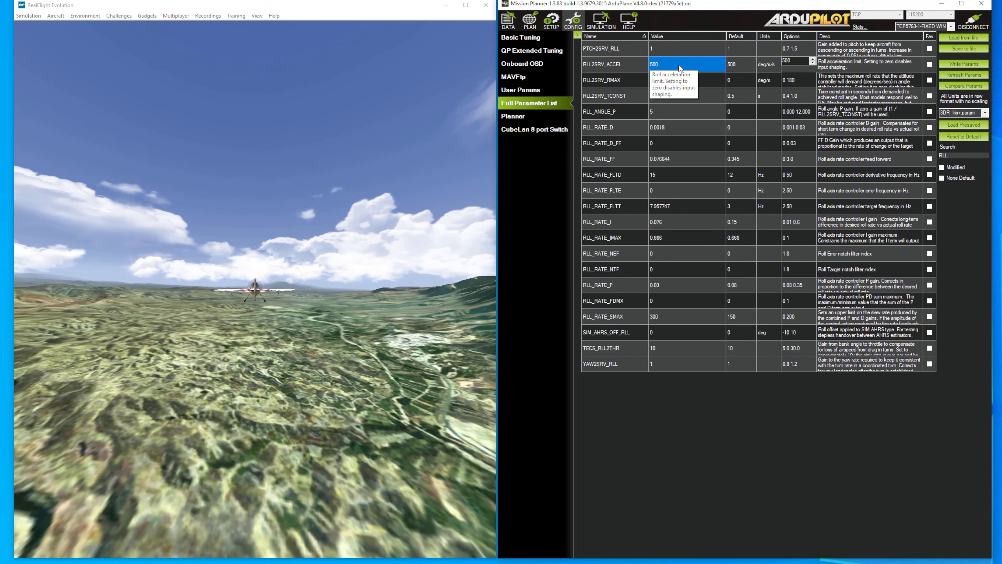
click(671, 66)
text(0)
key(Return)
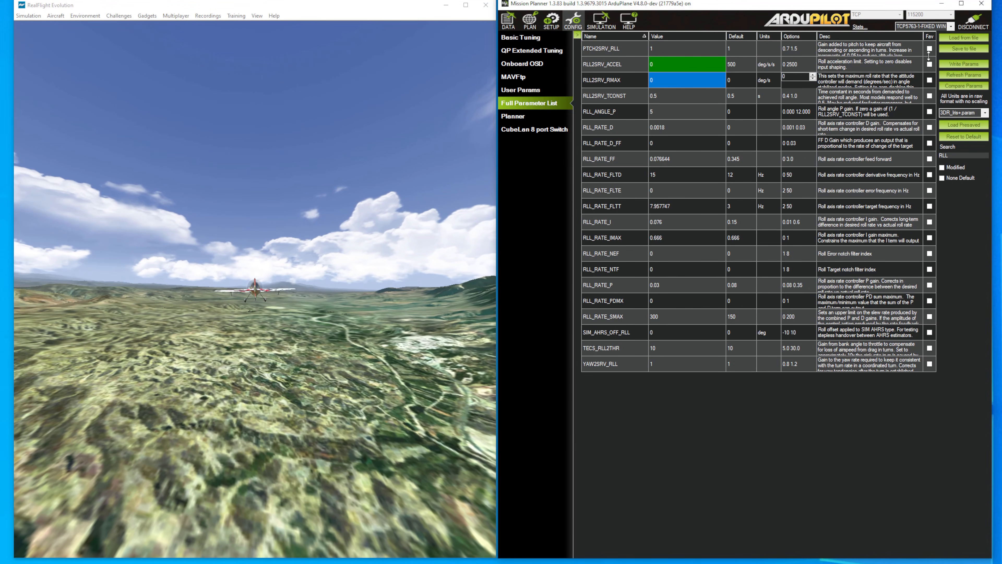
click(964, 64)
click(594, 325)
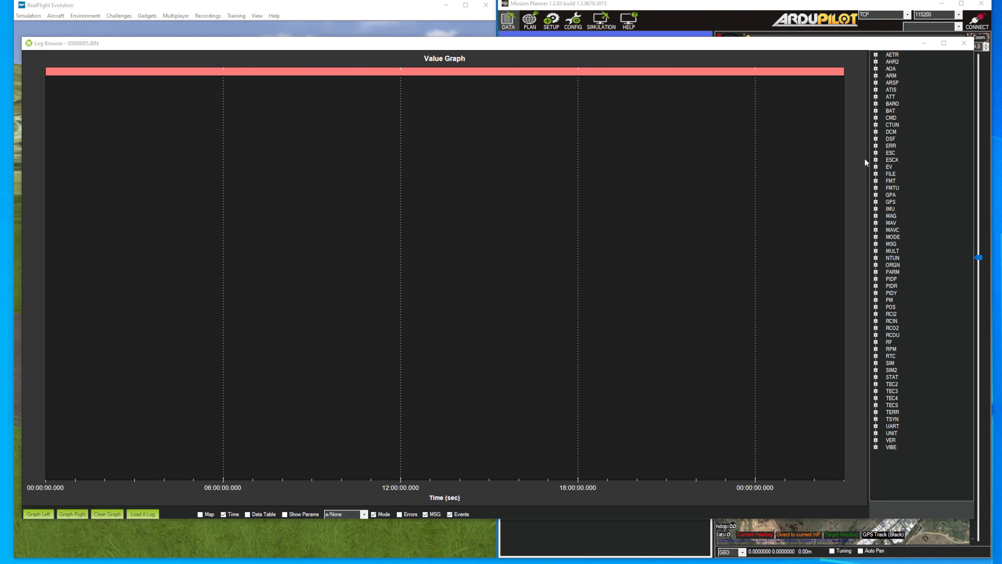
Step: Graph the ATT DesRoll and Roll values together with the ATIS rAng value from log 00000005.BIN
click(875, 97)
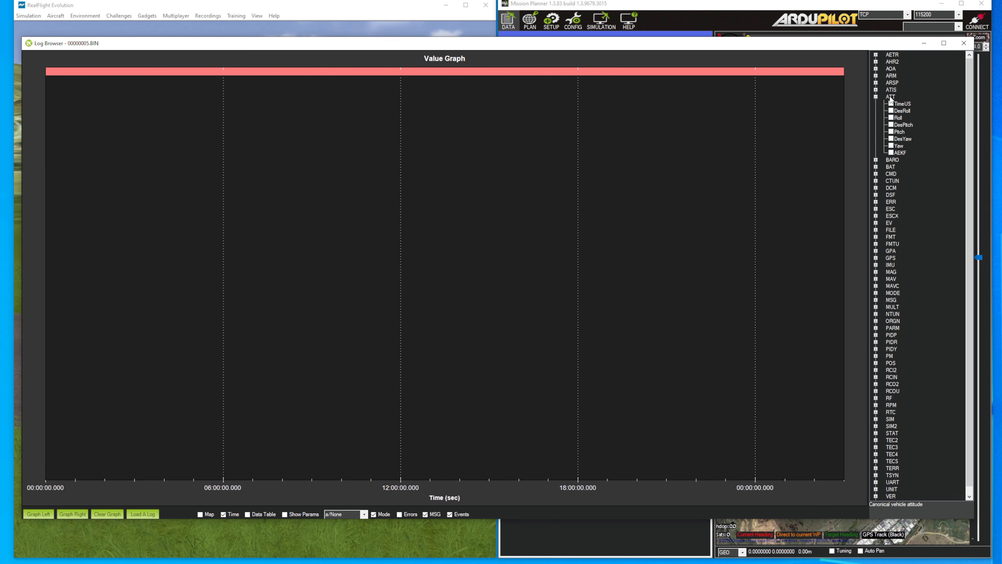
click(891, 111)
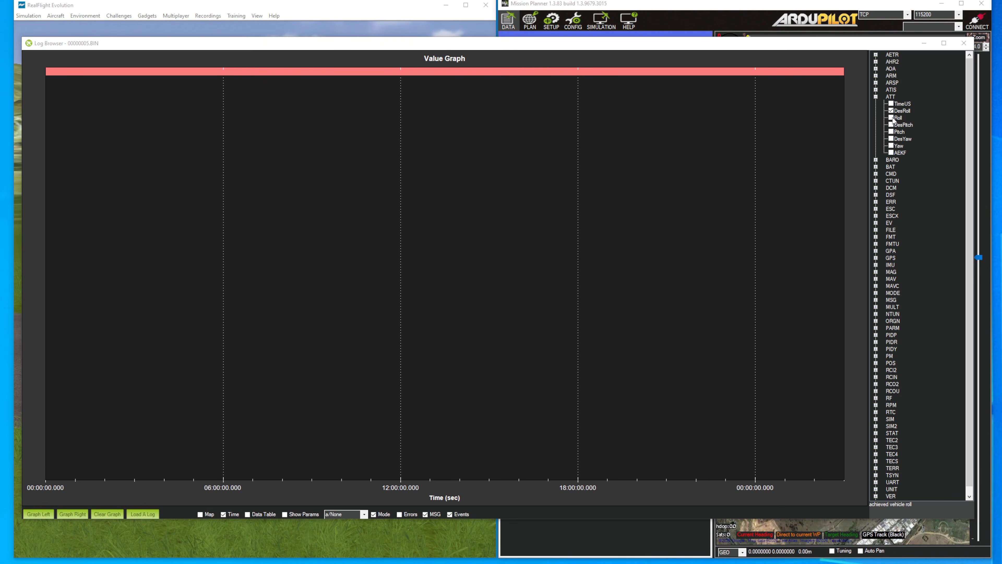
click(891, 118)
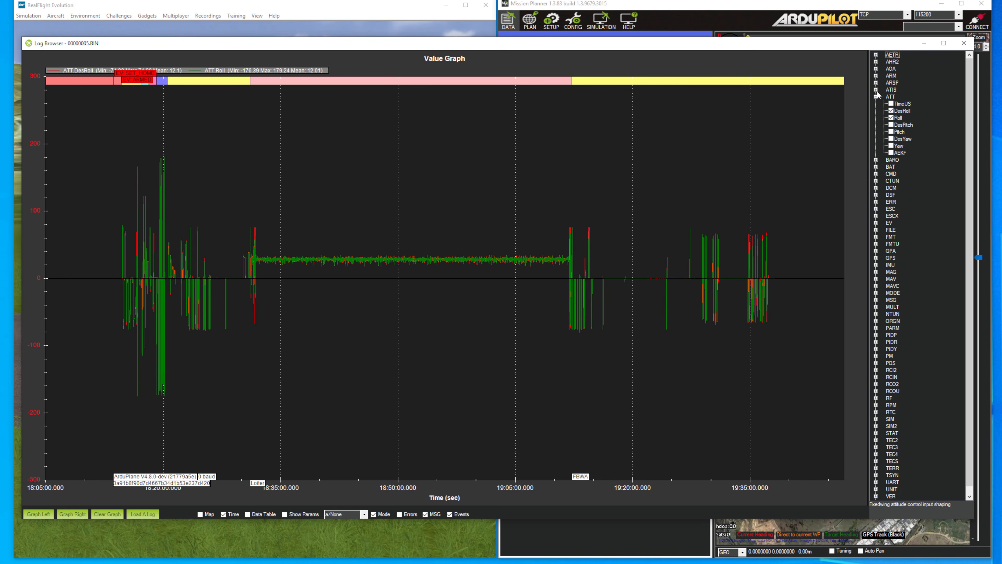
click(875, 90)
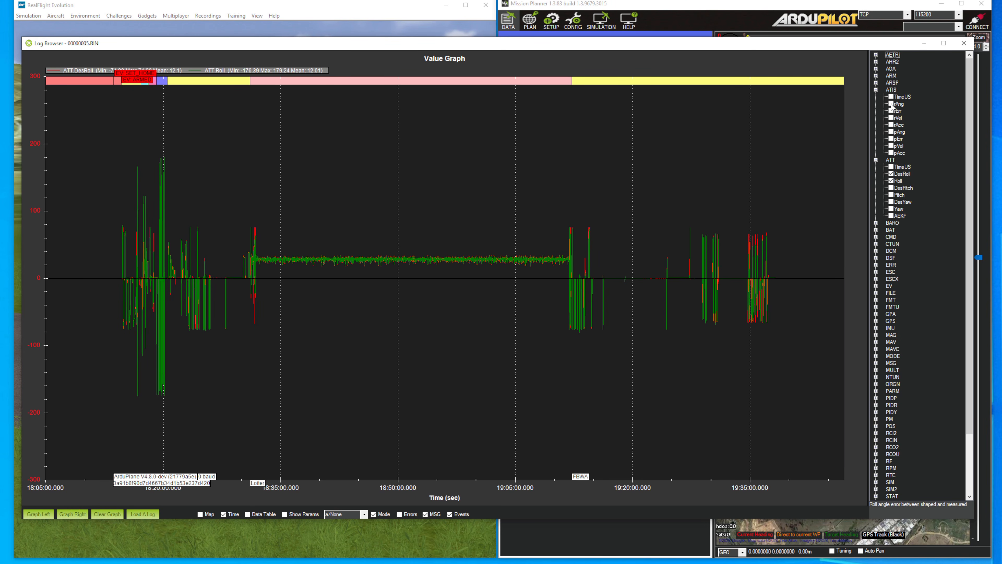
click(891, 104)
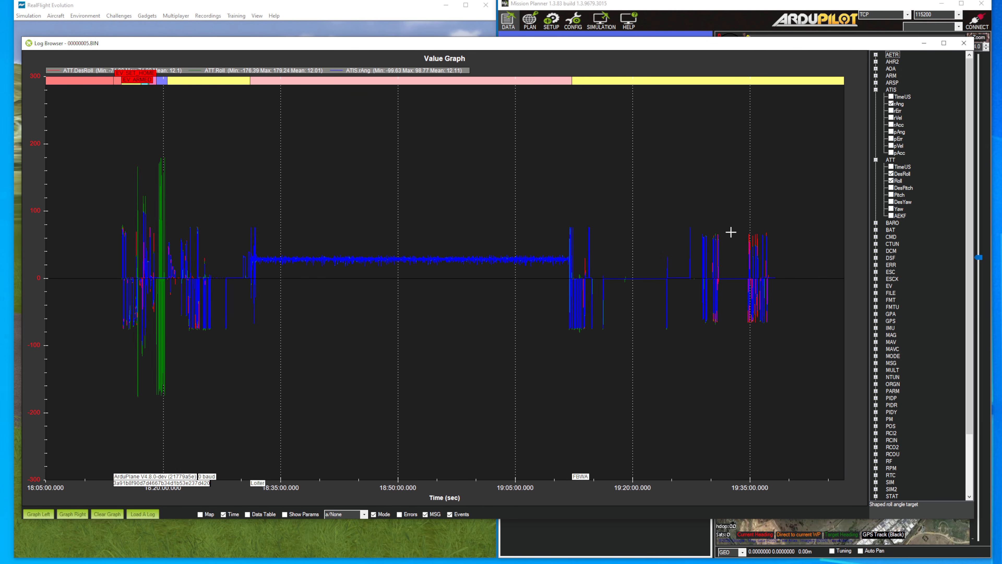
Step: Zoom in on the roll manoeuvres around 19:30 to compare desired, achieved and shaped roll, and restore the full graph scale
drag(710, 304, 725, 334)
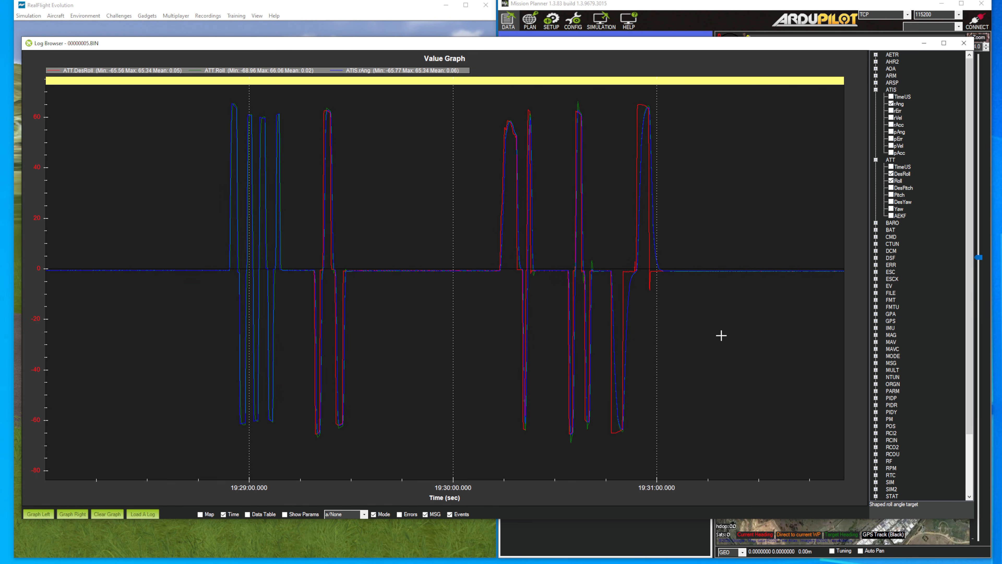
scroll(637, 282, down, 1)
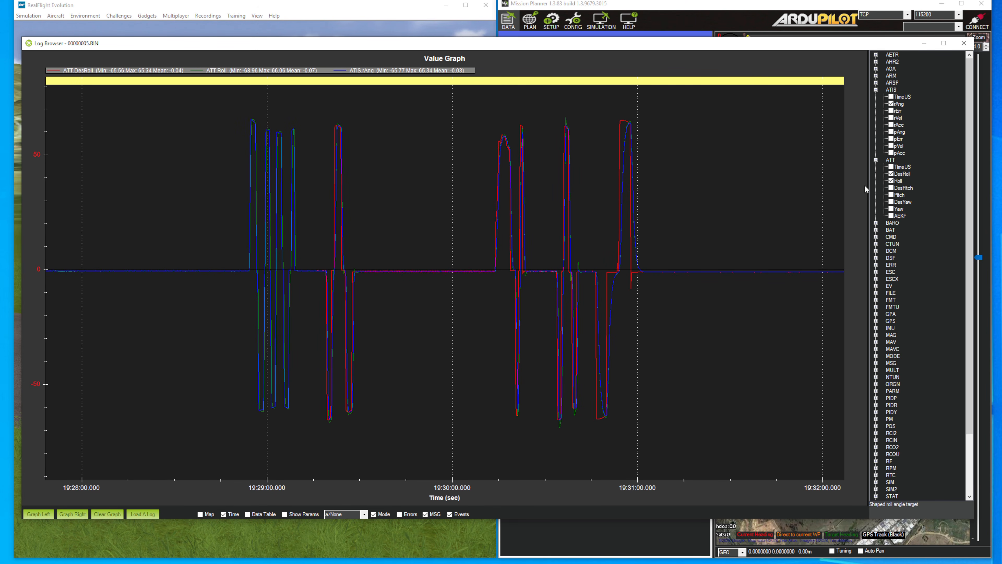
drag(475, 109, 660, 442)
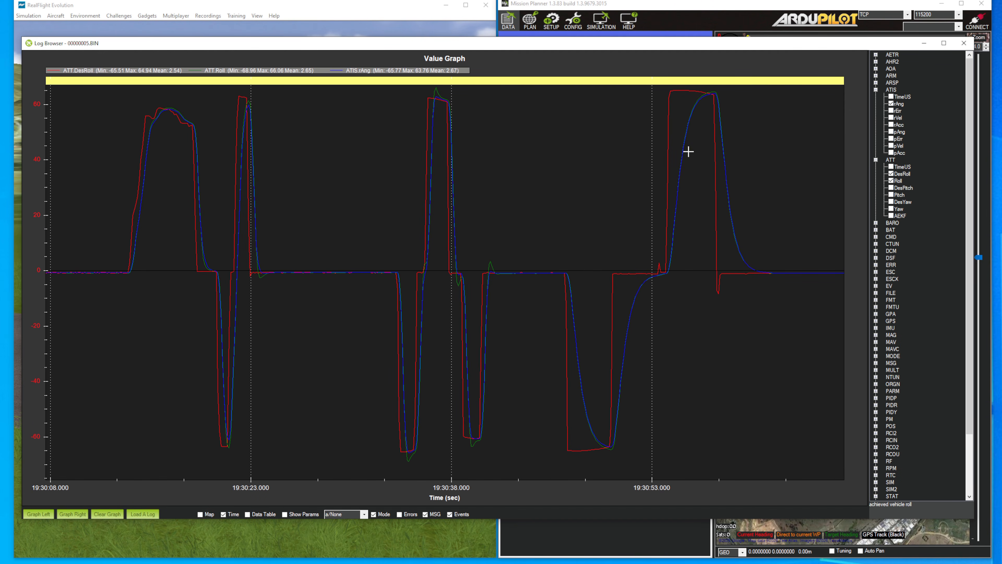
drag(771, 269, 506, 280)
right_click(544, 246)
click(578, 294)
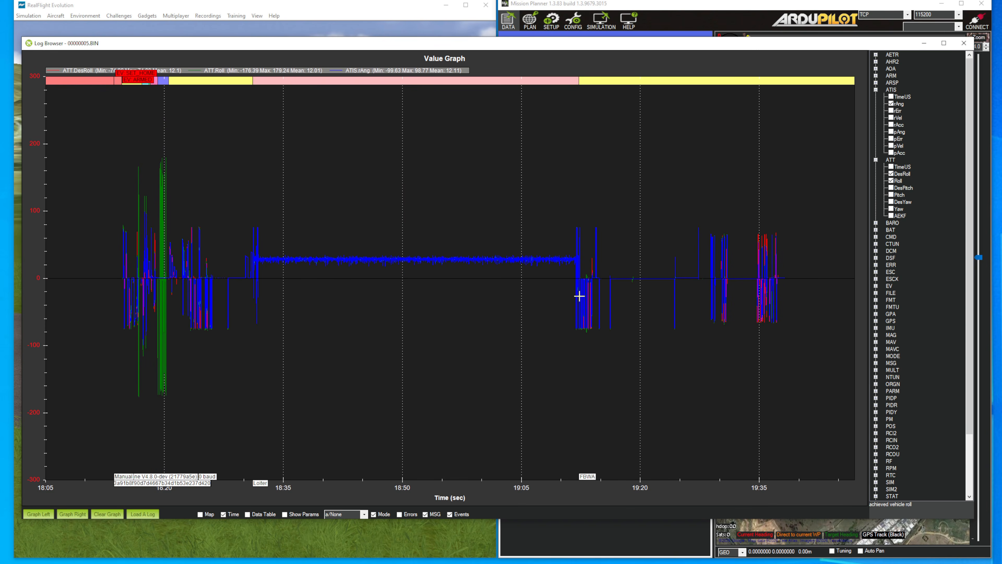
Step: Zoom in on the early FBWA roll manoeuvres and compare desired, achieved and shaped roll back from about 23:38 to 20:54
drag(175, 217, 213, 335)
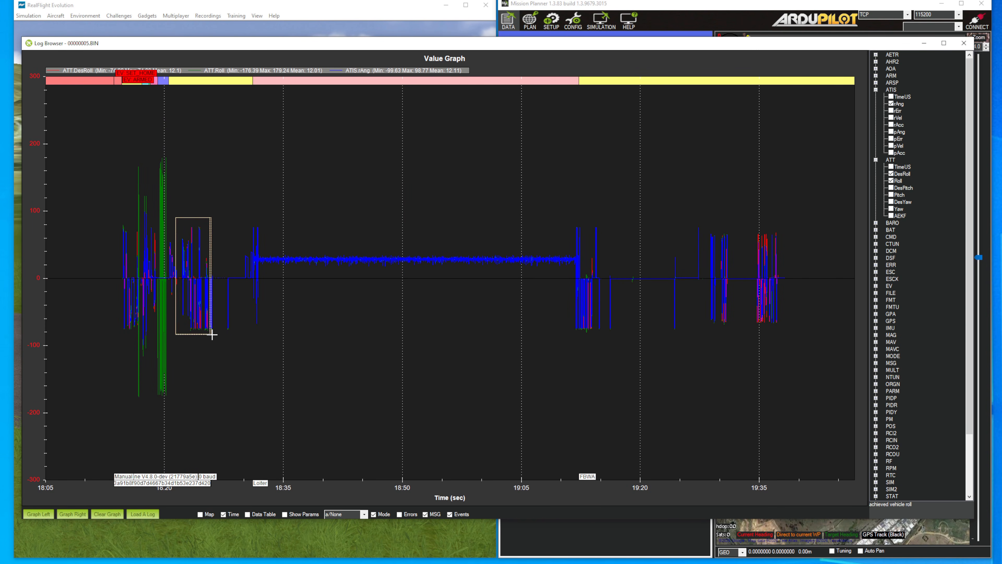
scroll(391, 258, down, 2)
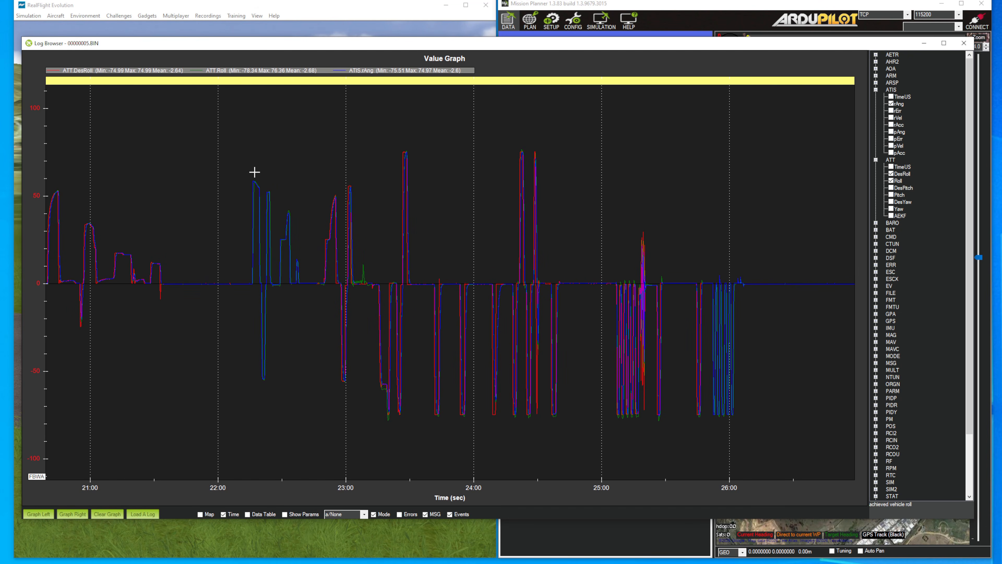
drag(330, 128, 440, 432)
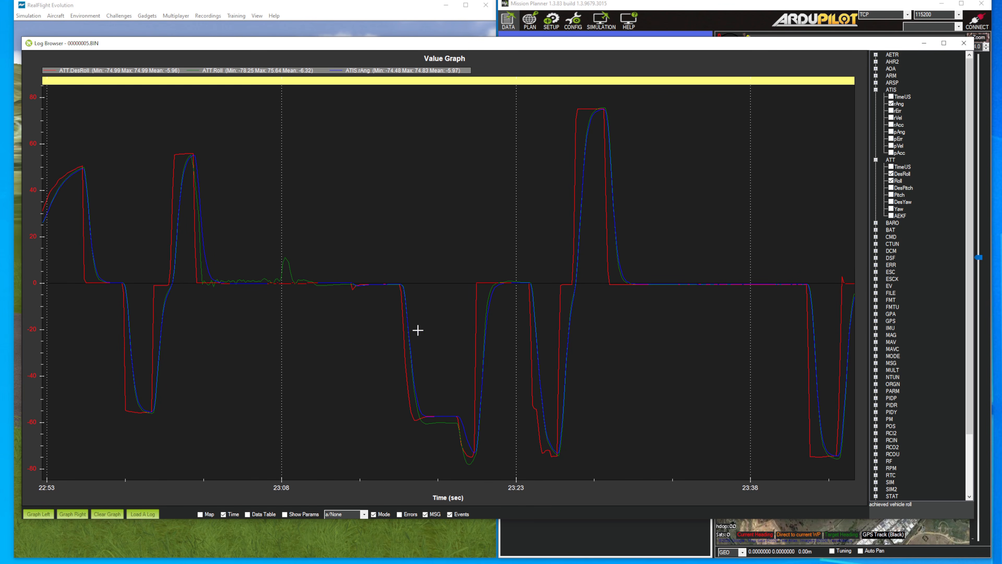
drag(418, 330, 705, 328)
drag(202, 293, 584, 319)
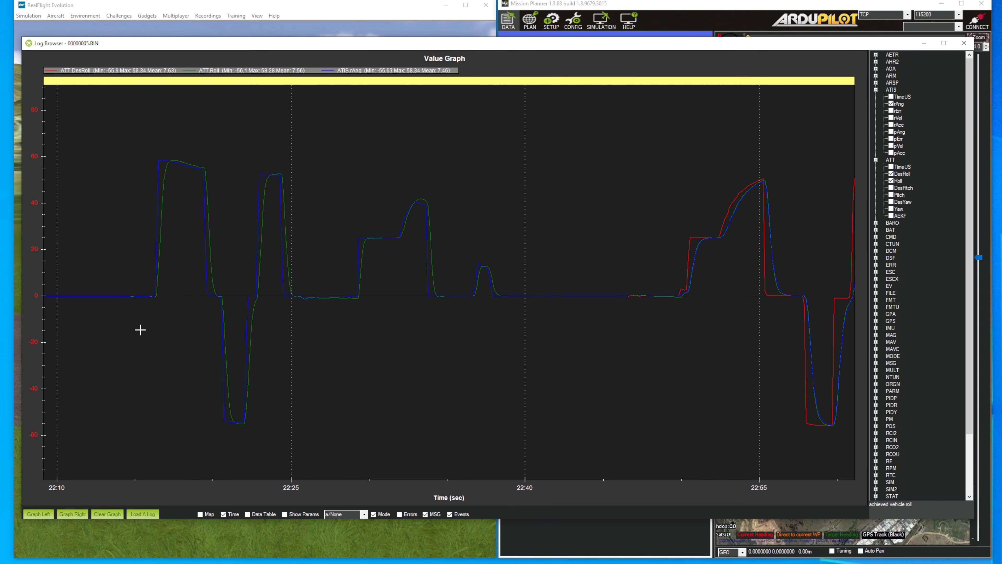
drag(140, 329, 714, 338)
drag(170, 369, 437, 369)
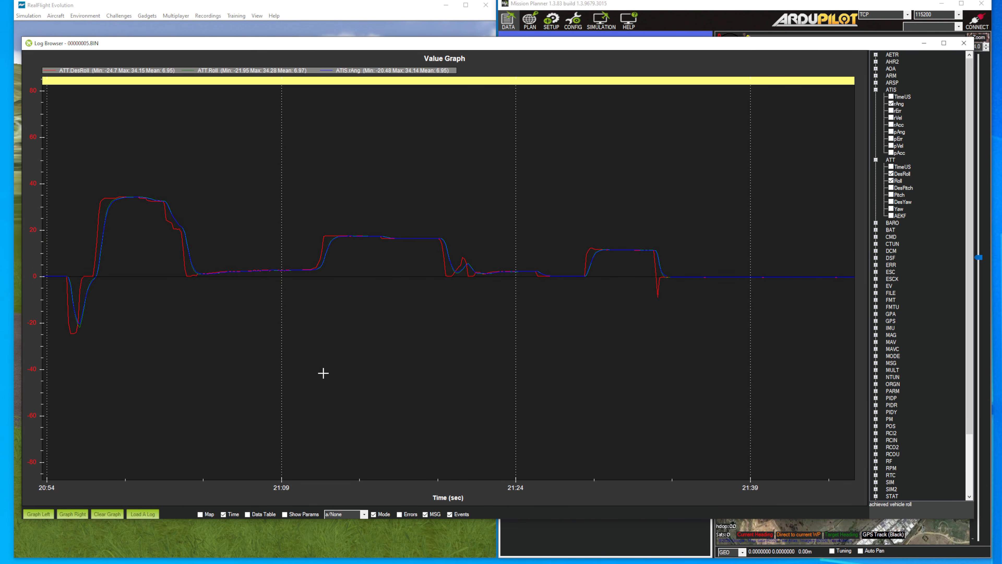
Step: Examine how shaped and achieved roll follow desired roll between about 20:39 and 21:04, and minimise the Log Browser
drag(248, 368, 662, 362)
scroll(566, 352, down, 4)
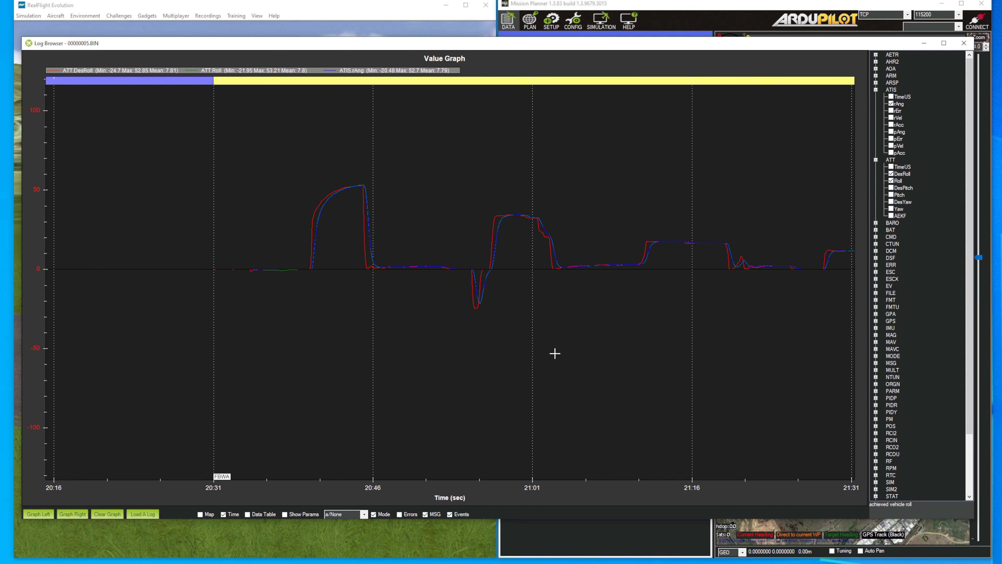
drag(555, 354, 535, 368)
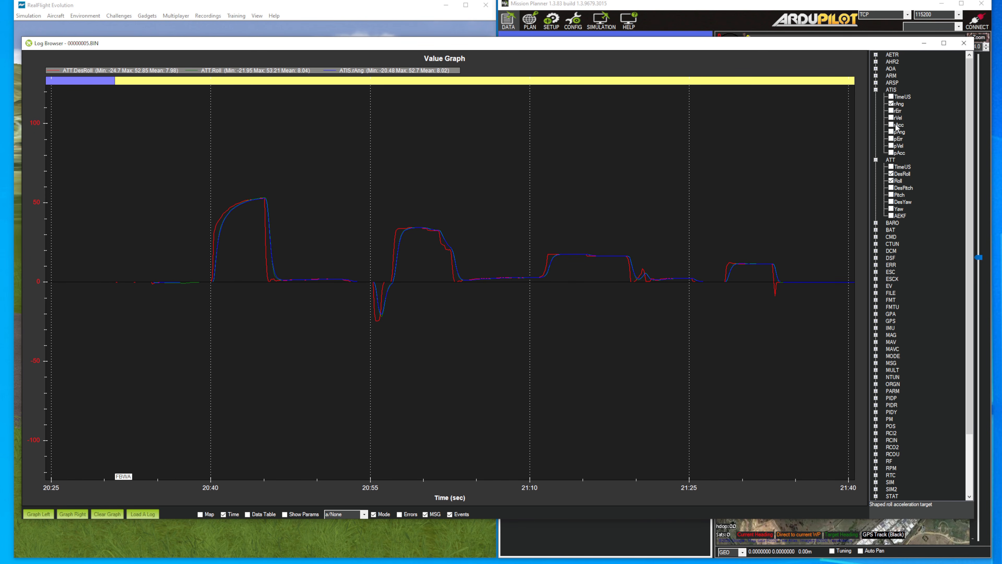
drag(402, 295, 342, 310)
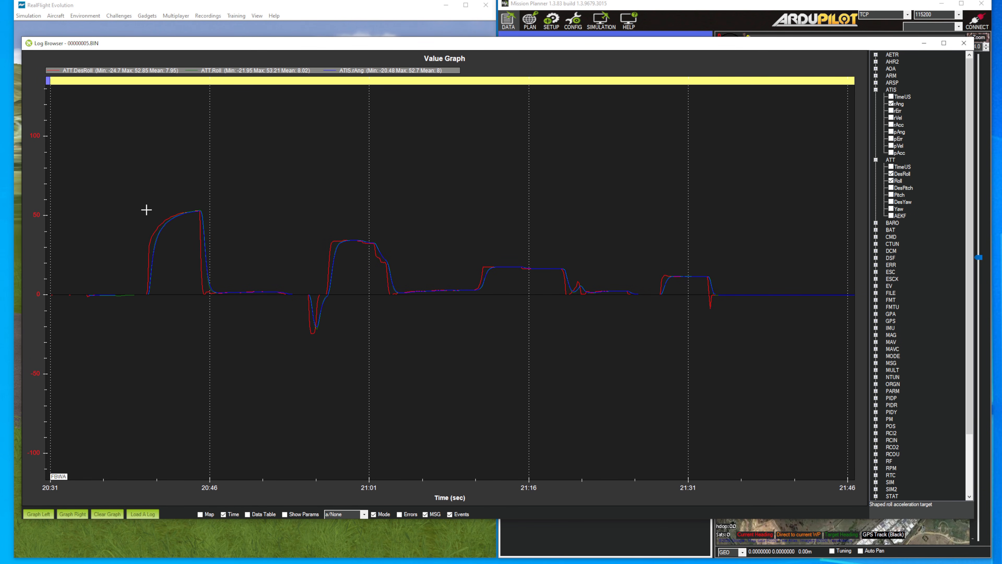
drag(135, 191, 439, 356)
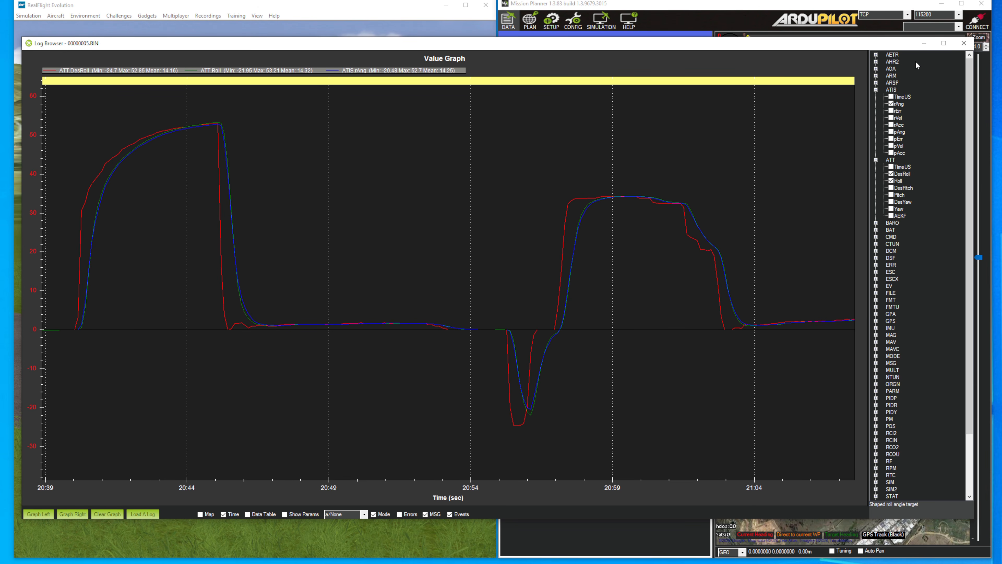
click(926, 43)
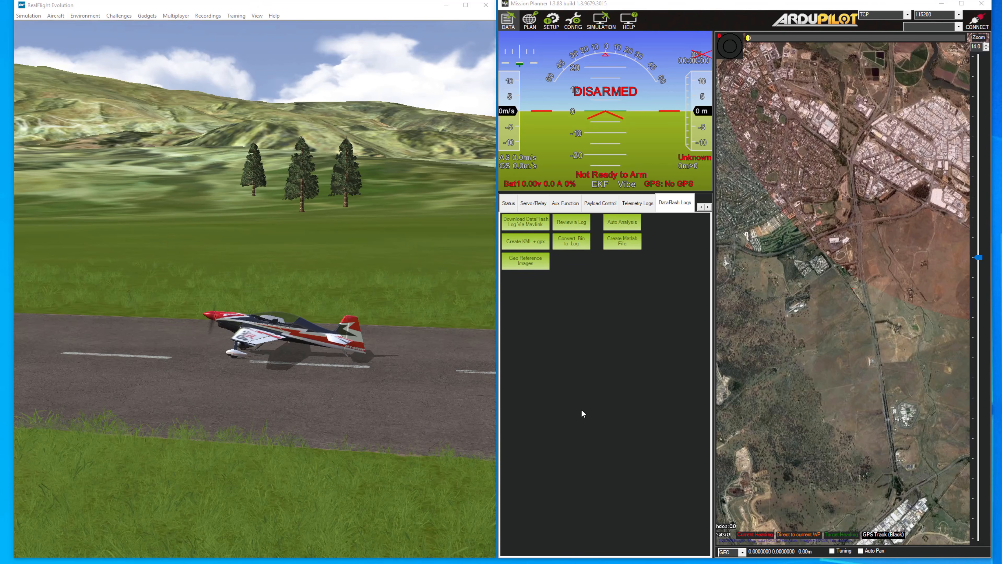